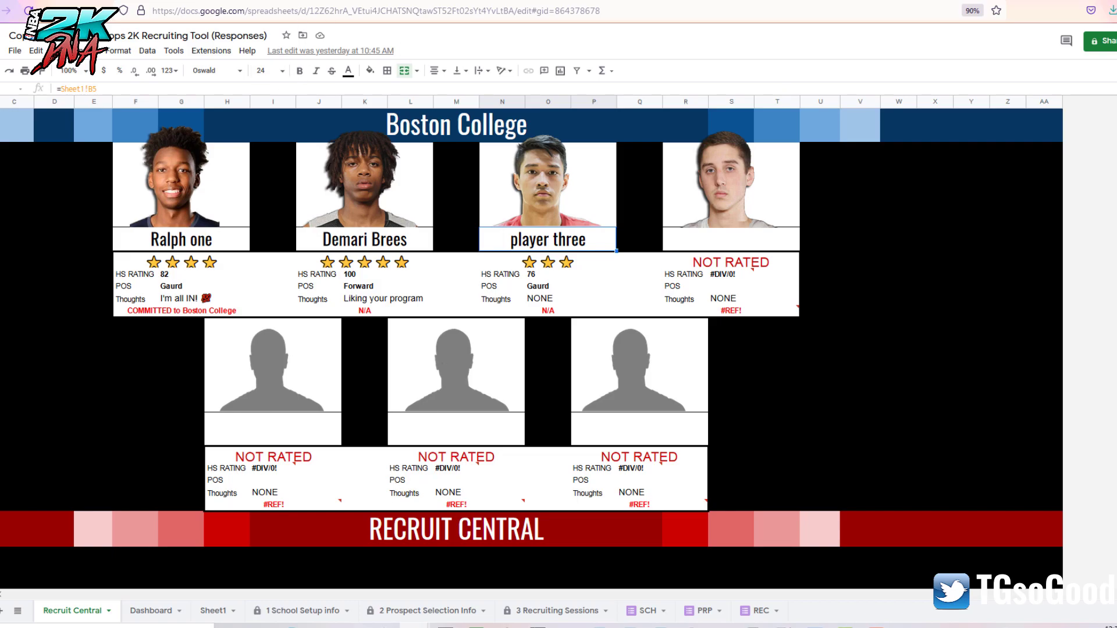
Step: Open the Prospect Selection Tool form from the Recruiting Test Drive folder in preview mode
left_click(507, 2)
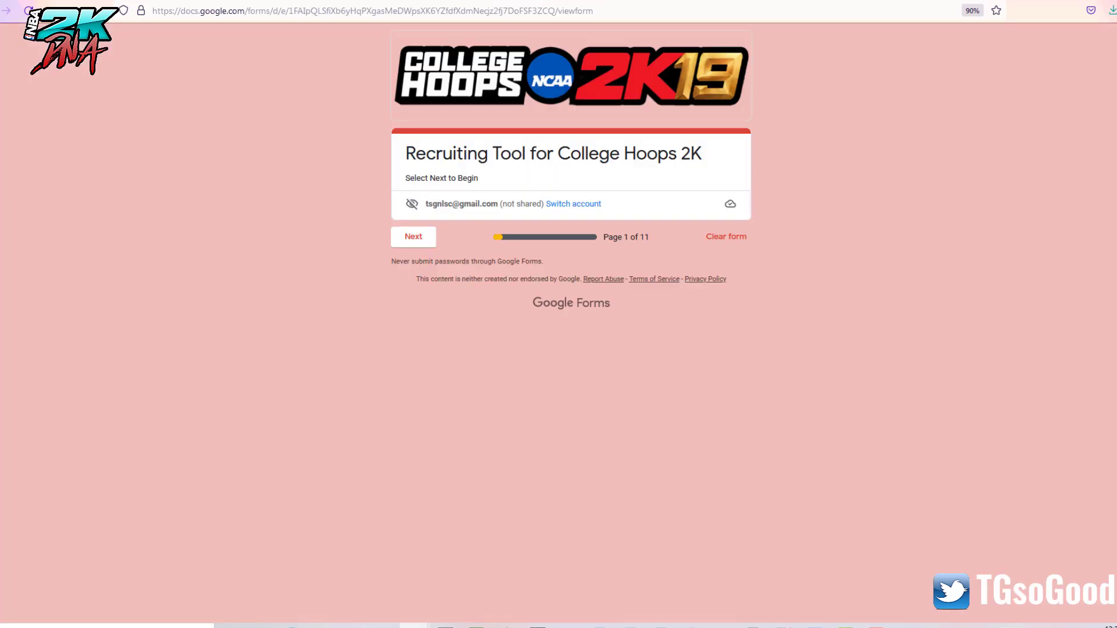
key("ctrl+shift+Tab")
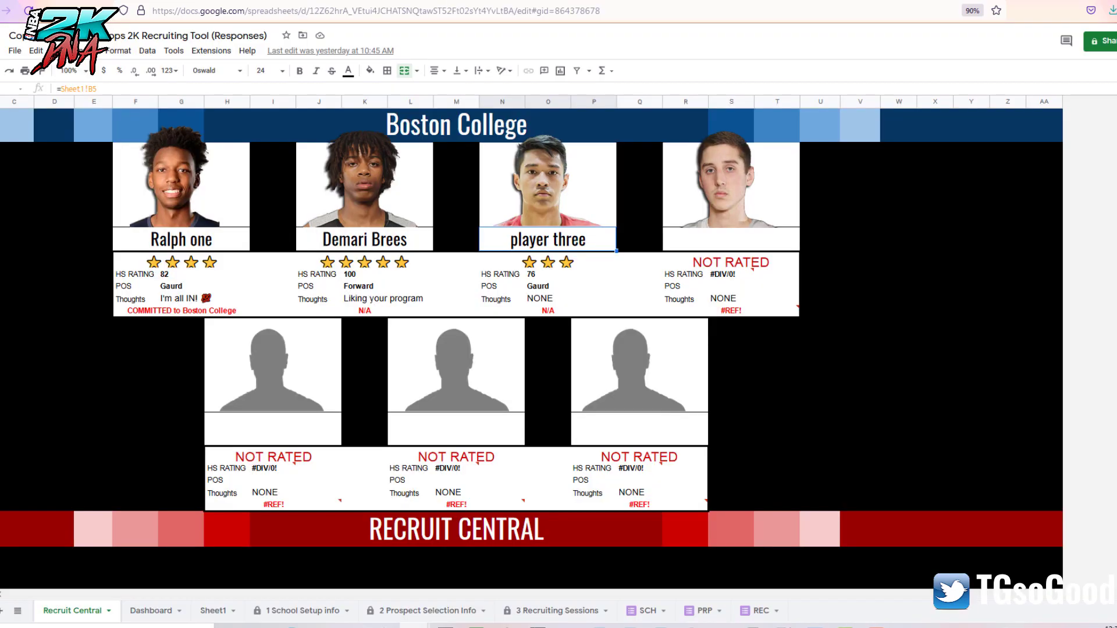
key("ctrl+shift+Tab")
double_click(334, 263)
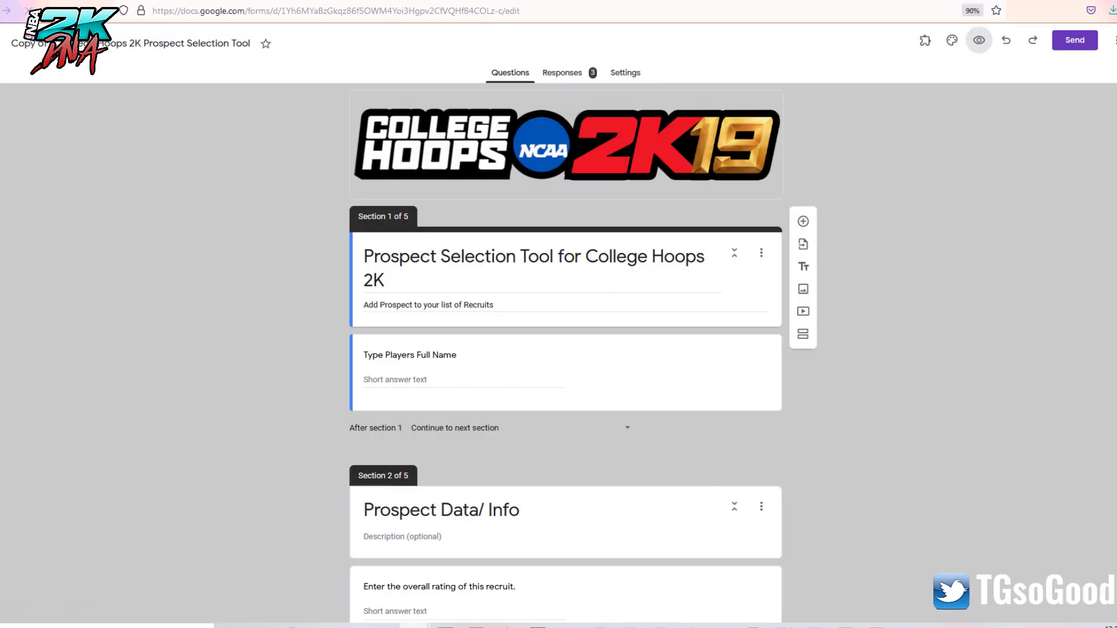
left_click(979, 40)
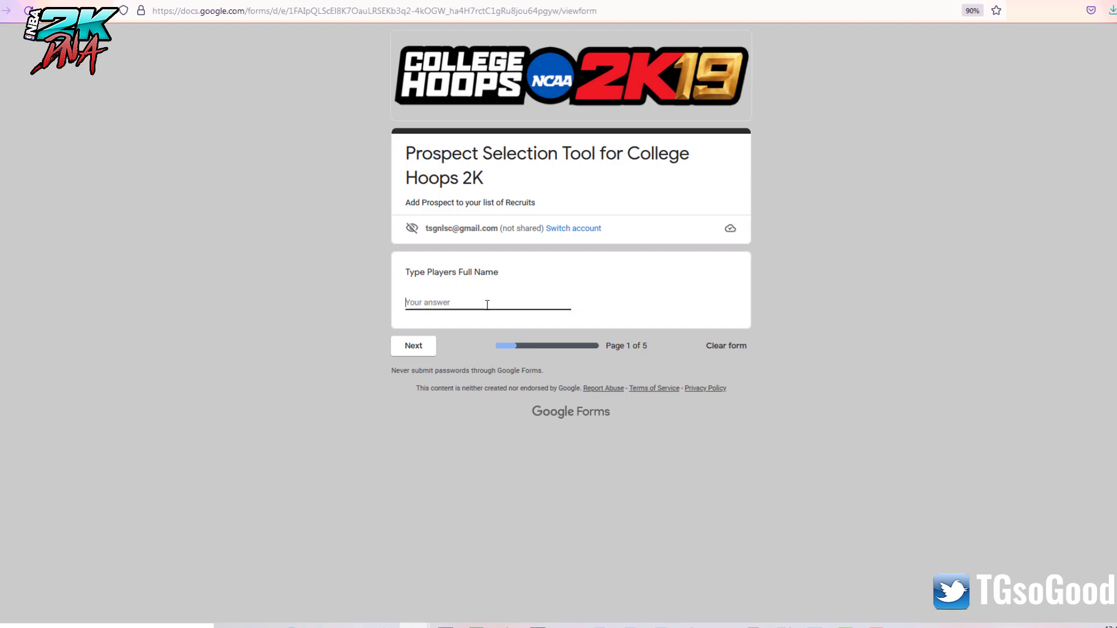
Step: Enter the name 'another one', then ratings 84 overall and 90 for the highest-rated player
type("another one")
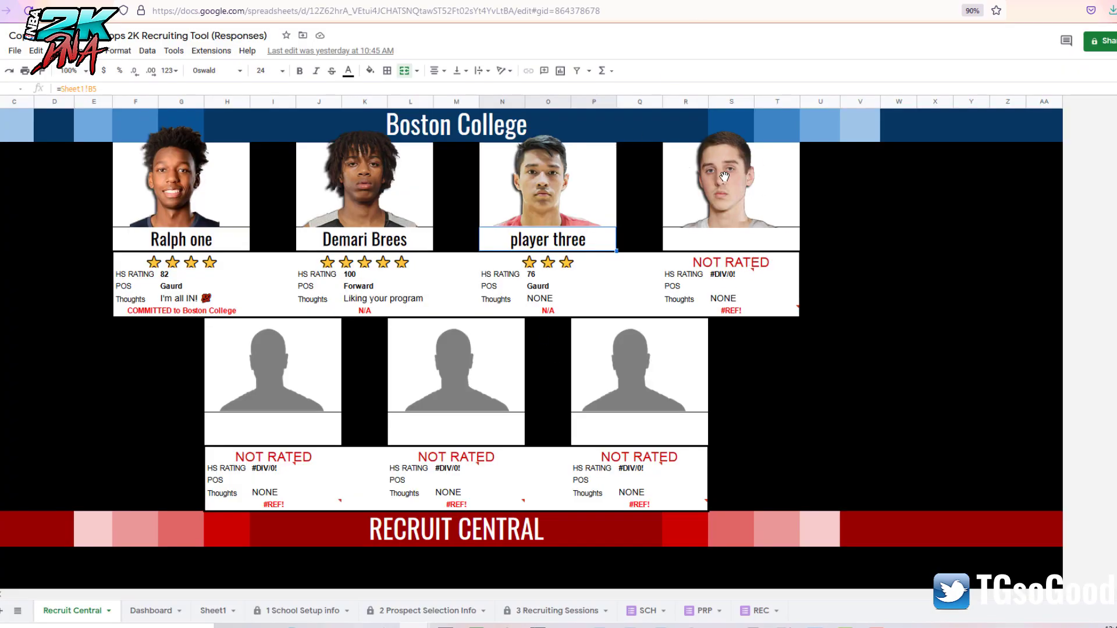
mouse_move(724, 176)
left_mouse_down()
mouse_move(824, 174)
mouse_move(736, 187)
left_mouse_up()
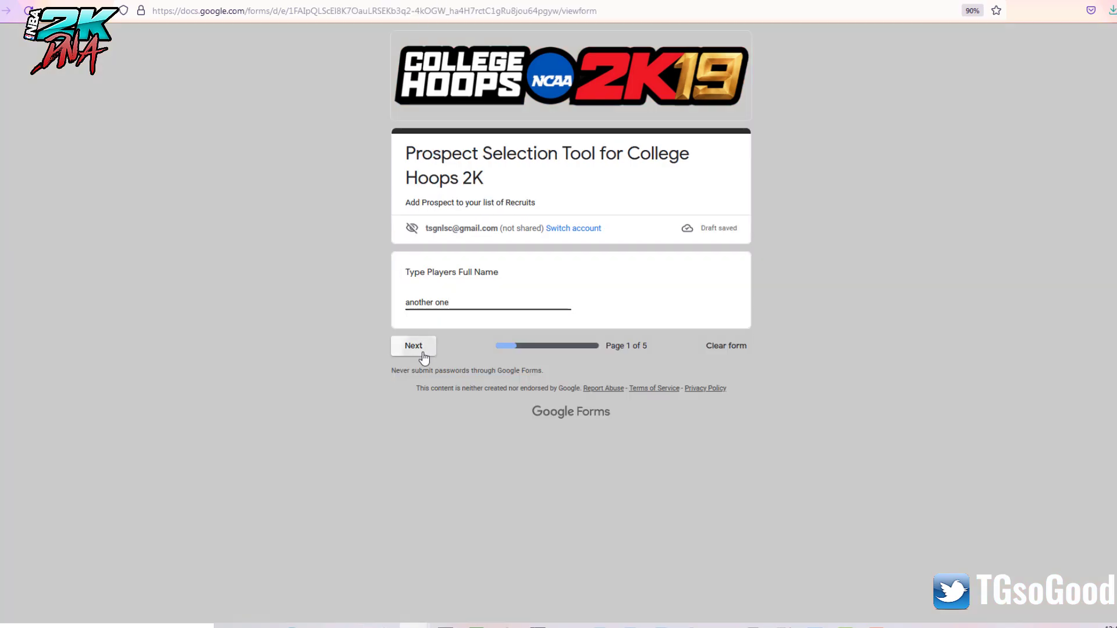
left_click(424, 356)
left_click(448, 314)
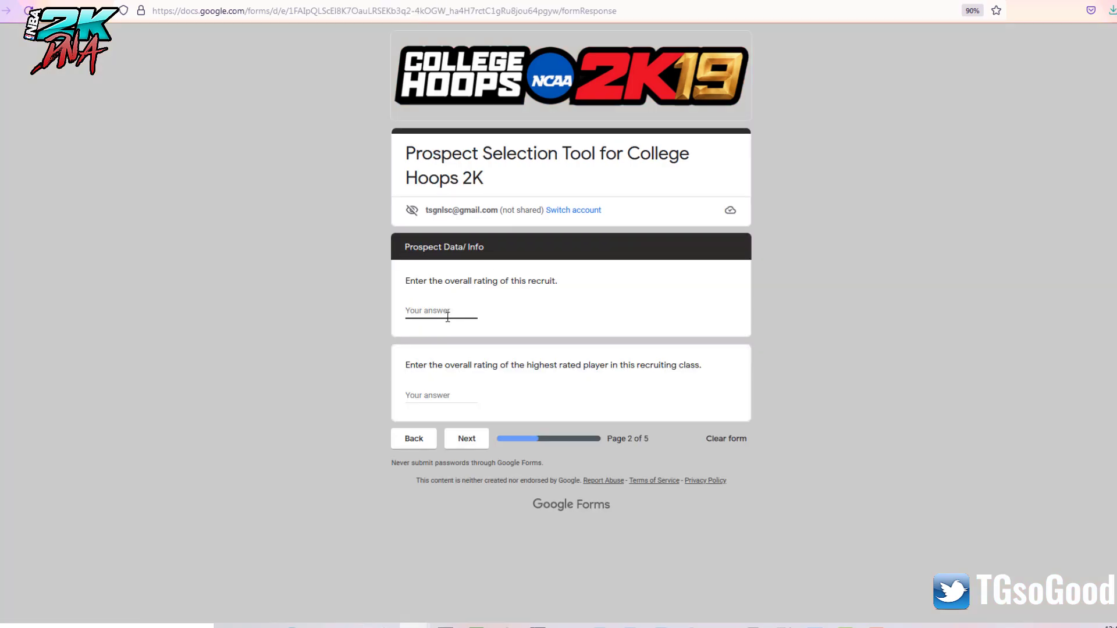
type("84")
left_click(458, 394)
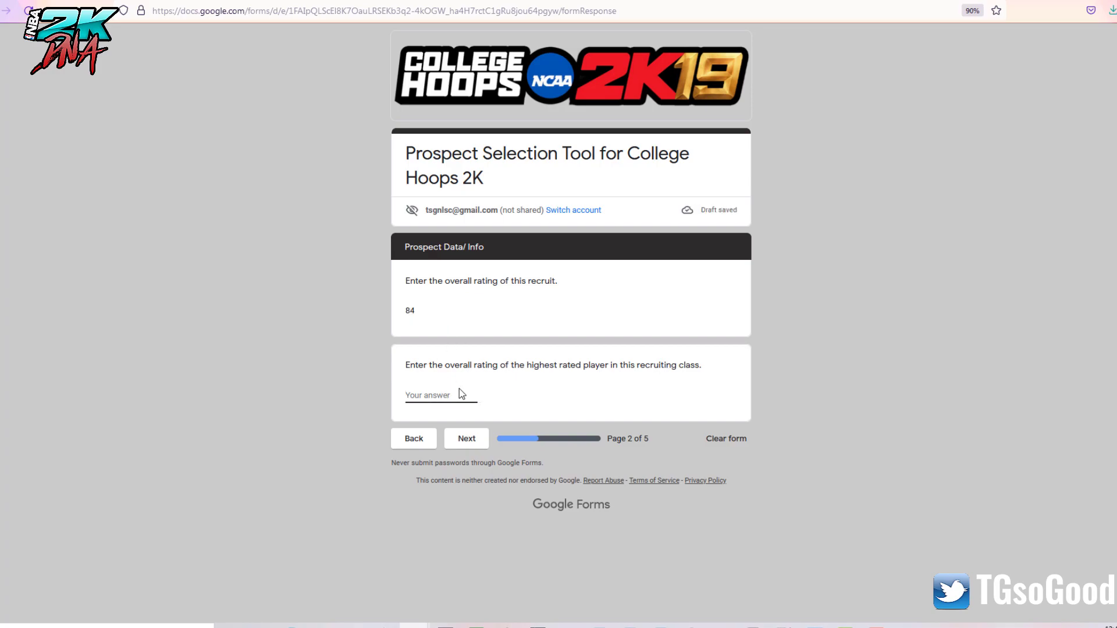
type("90")
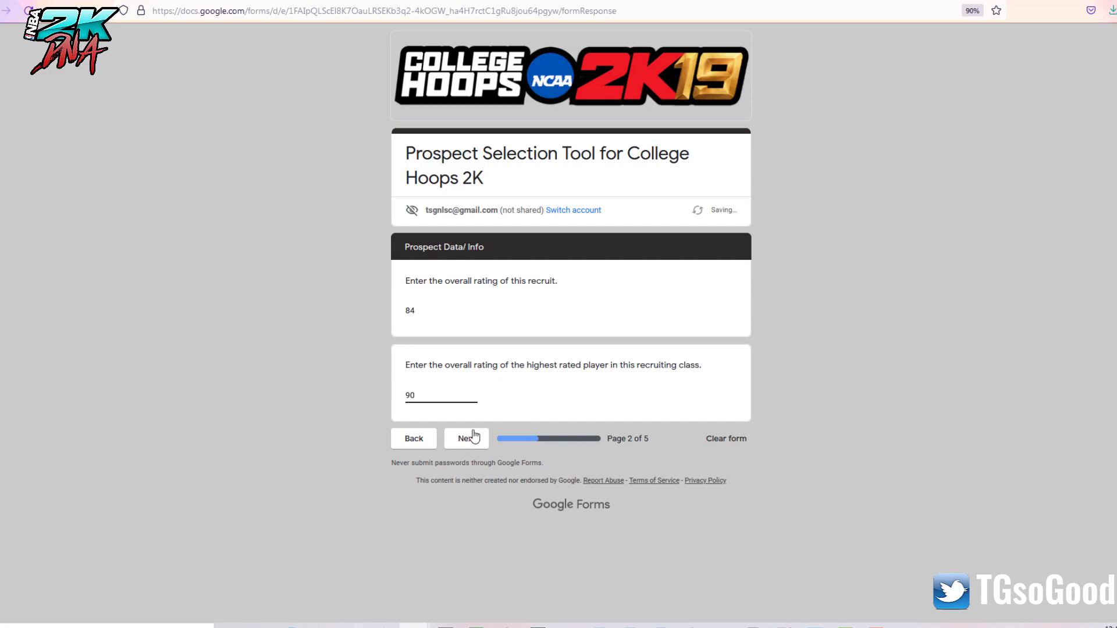
Step: Rate the motives: Loyalty 47, Play for Winner 25, Financial Security 3
left_click(448, 446)
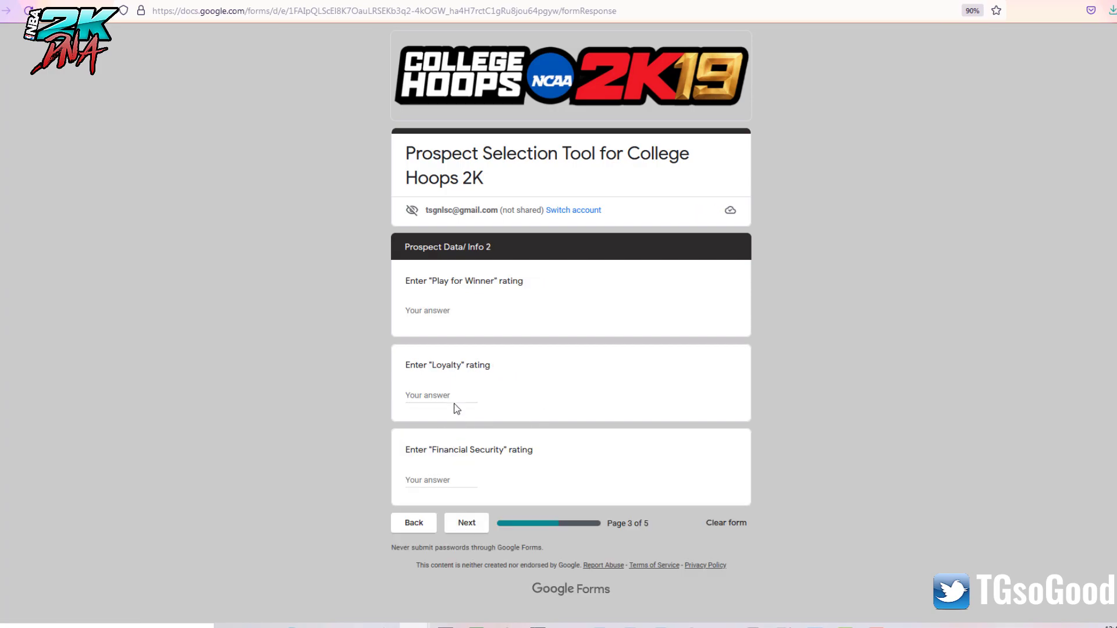
left_click(455, 395)
type("47")
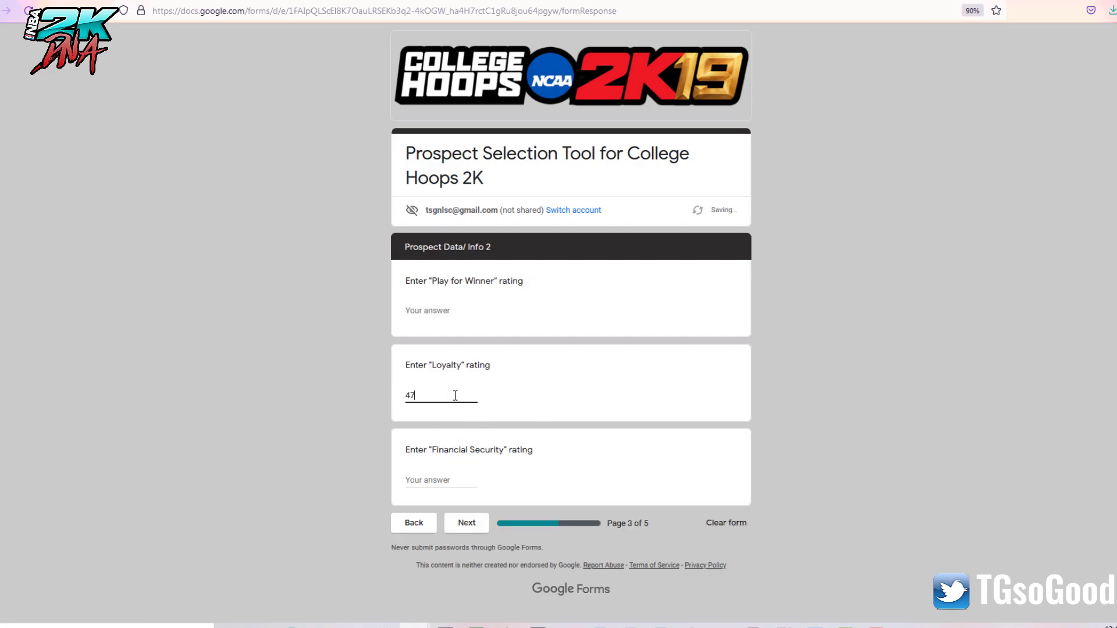
left_click(453, 316)
type("25")
left_click(446, 479)
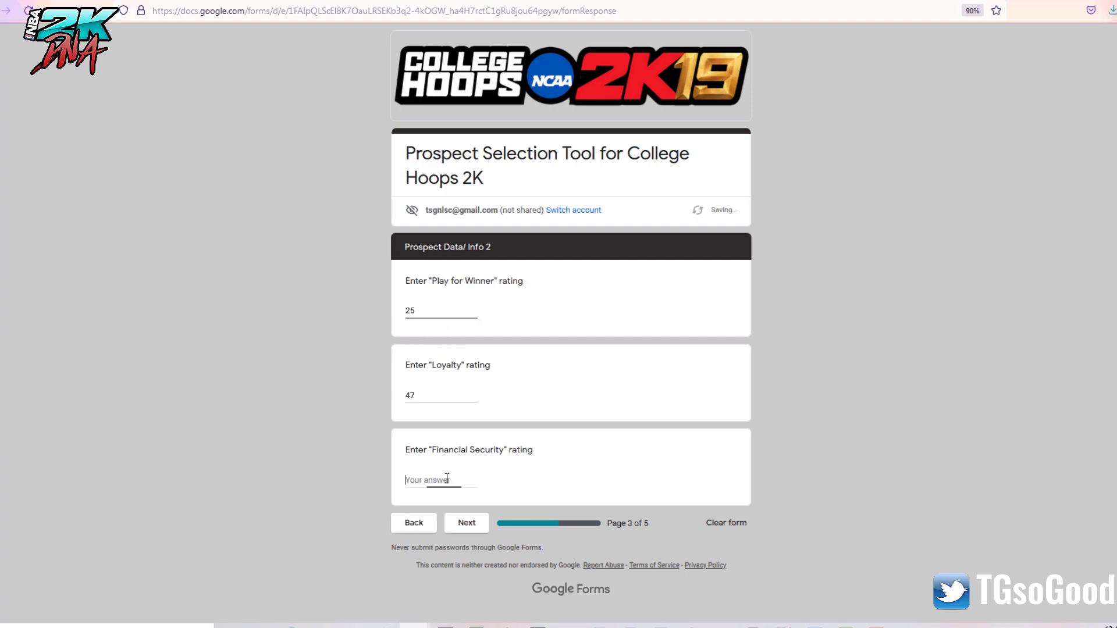
type("32")
Step: Choose Air Force as the preferred school and select the player's position
left_click(473, 524)
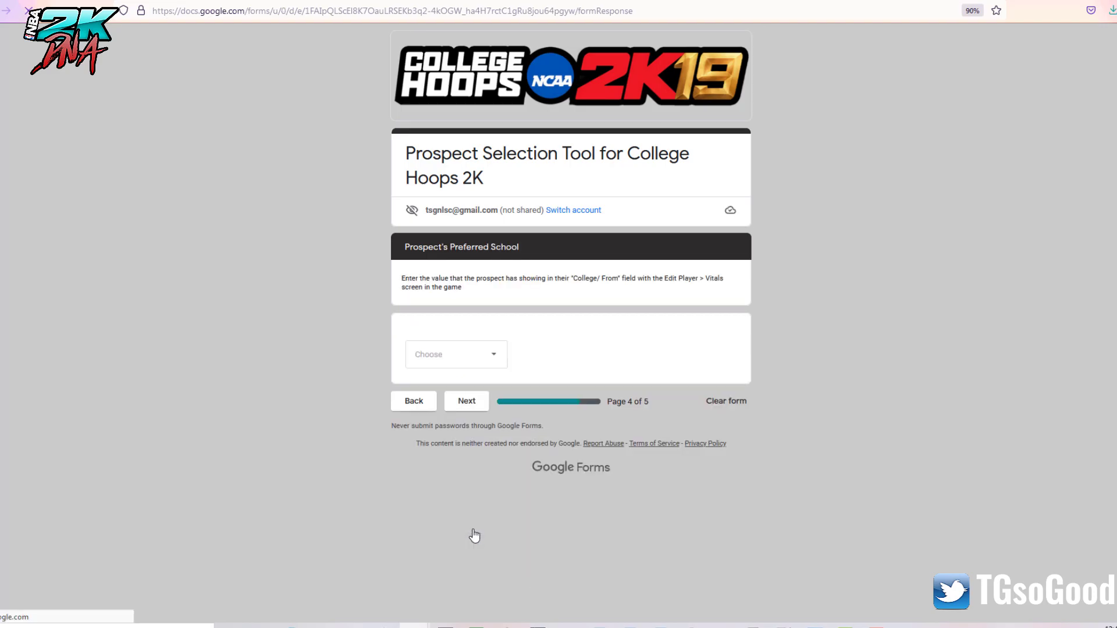
left_click(465, 356)
left_click(435, 104)
left_click(458, 401)
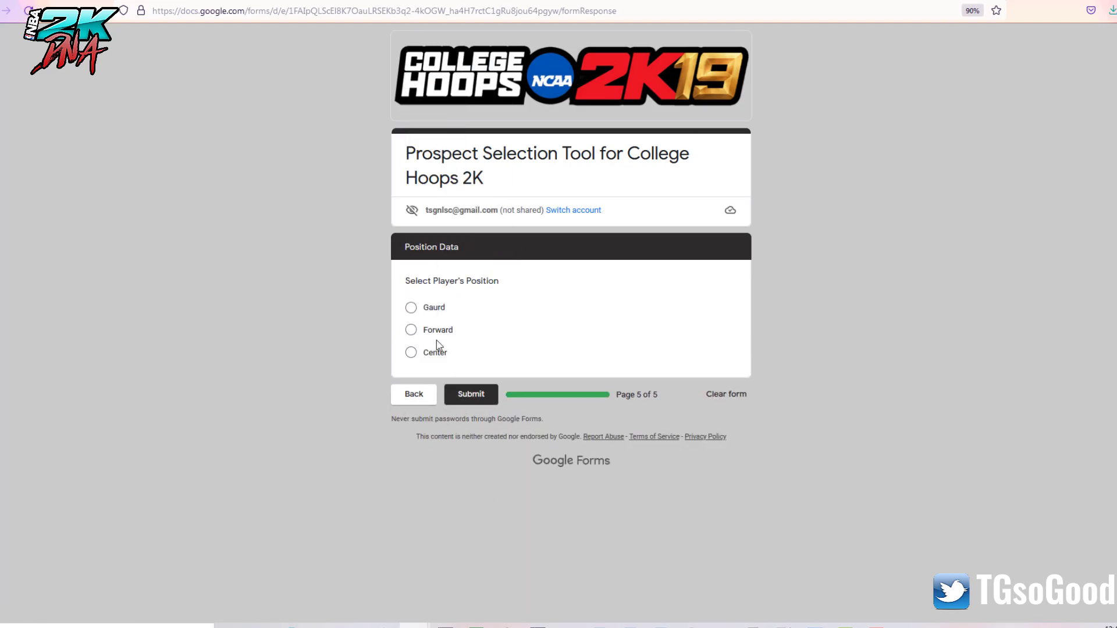
left_click(433, 309)
Step: Submit the prospect entry and view the updated Dashboard sheet
left_click(472, 416)
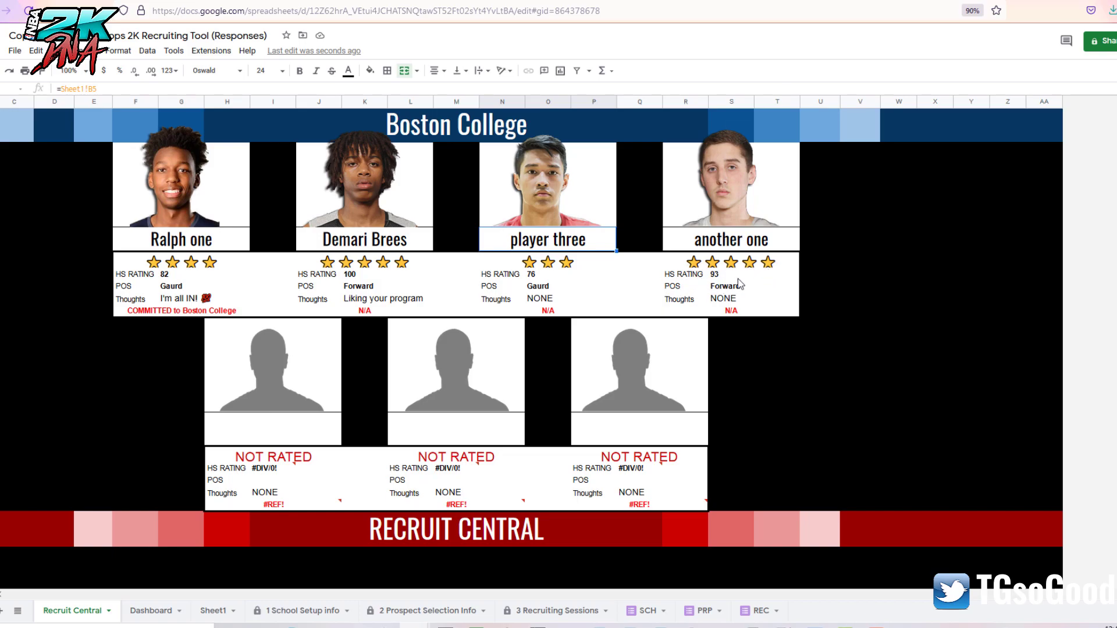
left_click(156, 612)
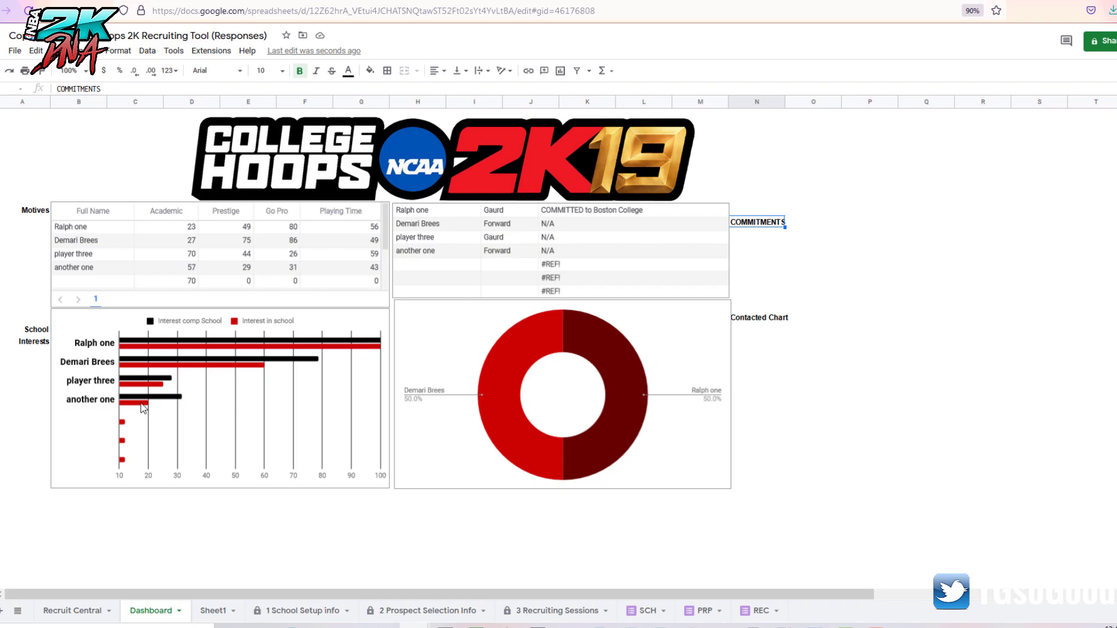
Step: Open Sheet1 to see the fourth recruit's row with interest 32 and 20 and commitment N/A
left_click(213, 610)
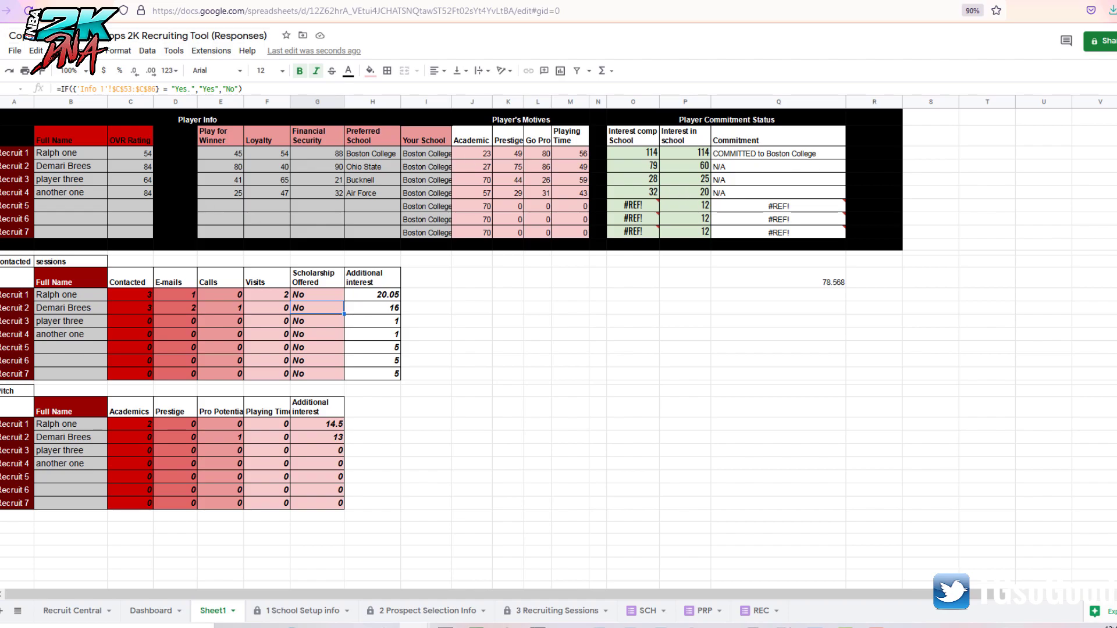
Step: Return to the Dashboard, where the fourth recruit is listed as Forward with N/A
left_click(150, 611)
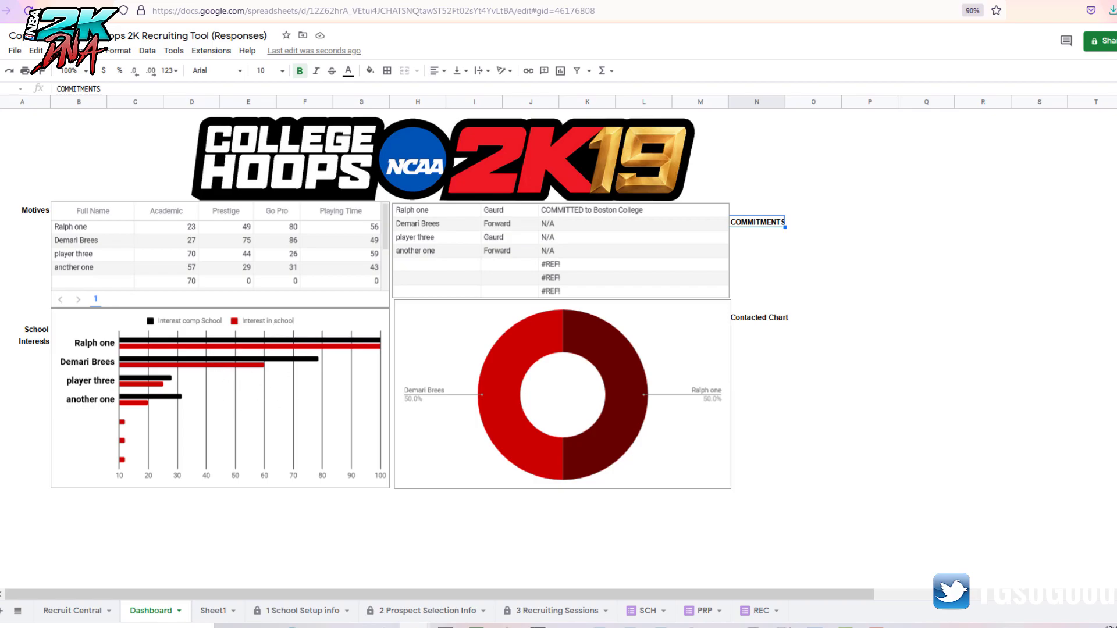
Step: On Recruit Central, inspect the Thoughts formulas on the first two recruit cards
left_click(75, 611)
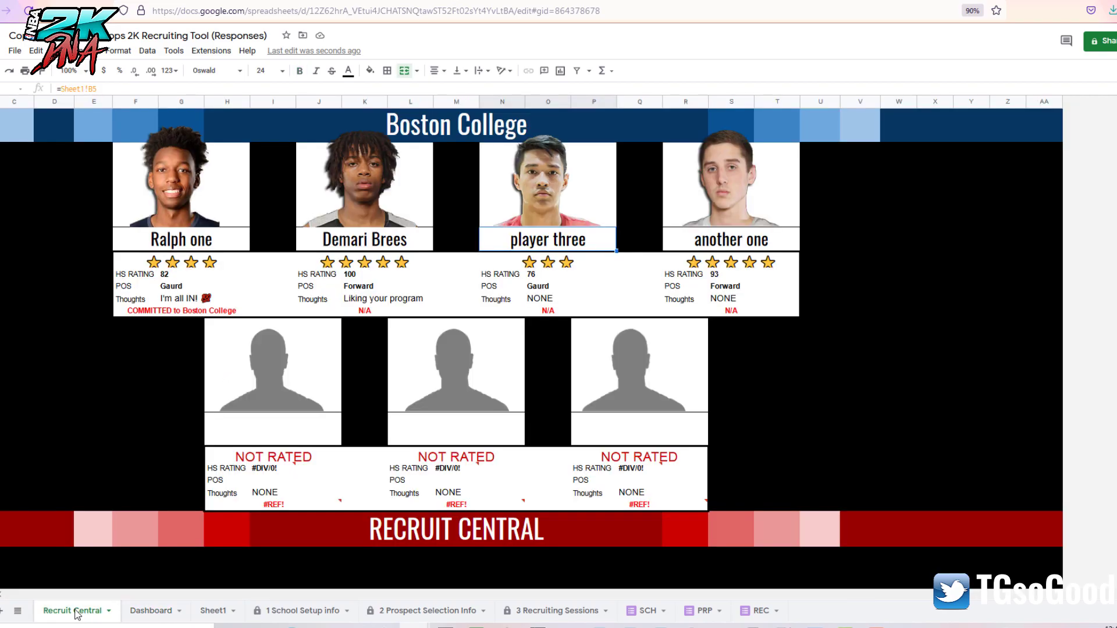
left_click(174, 297)
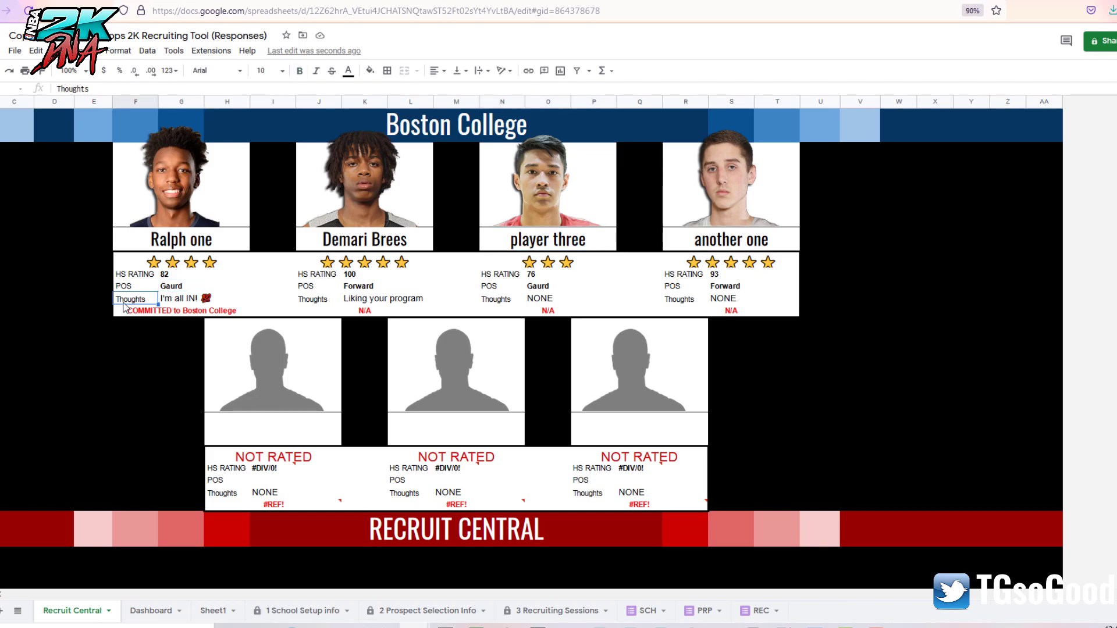
left_click(134, 301)
left_click(180, 302)
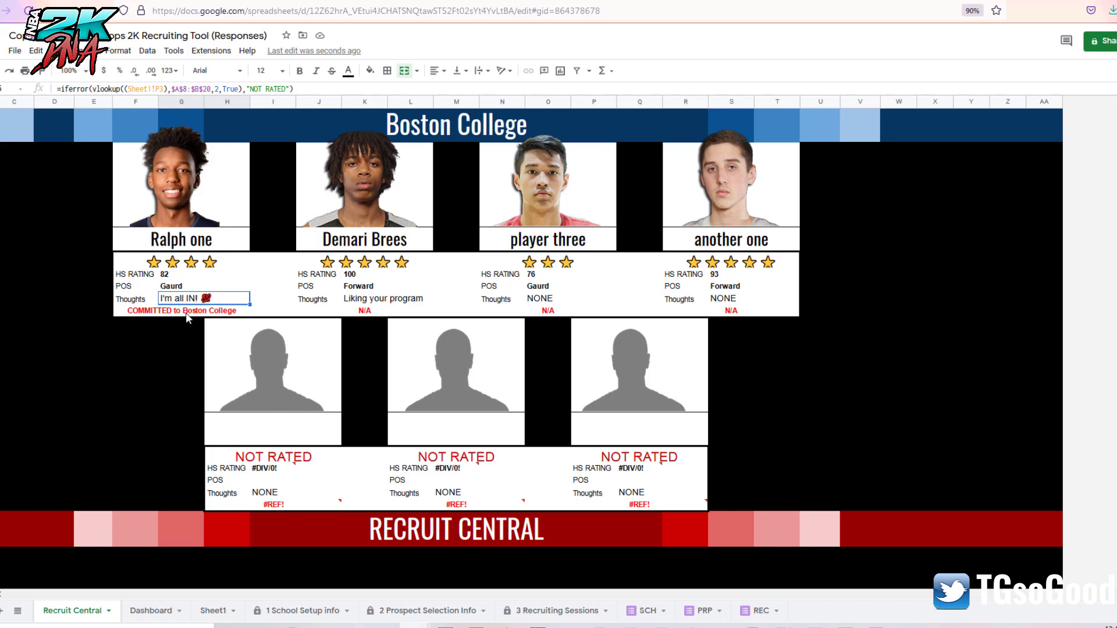
left_click(350, 299)
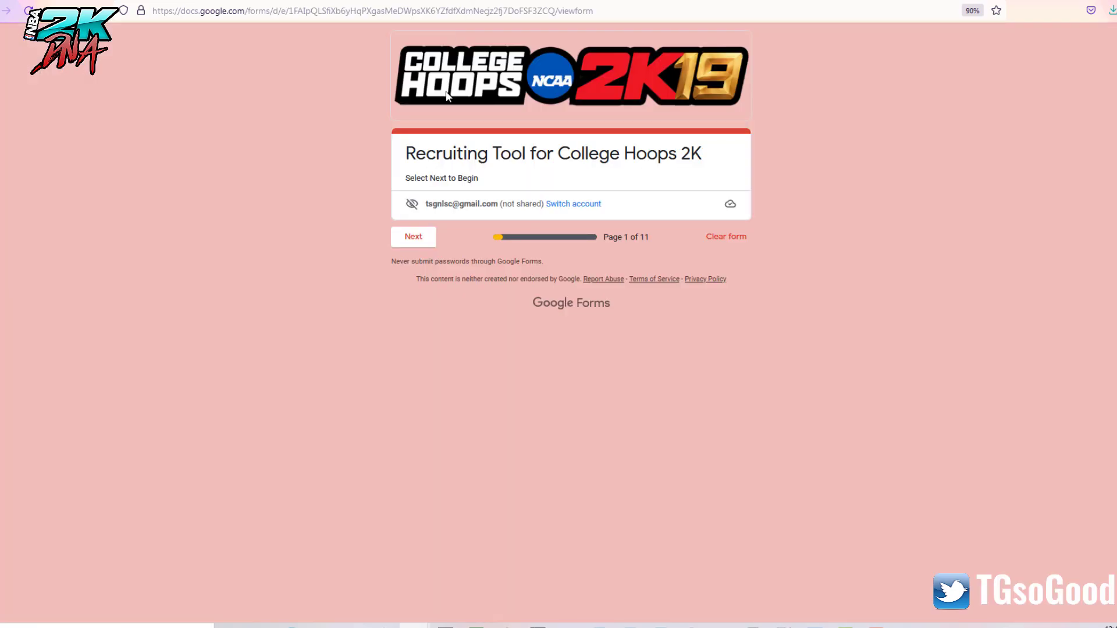
Step: Enter recruit 'another one' with E-mail 3 as the recruiting method, reaching the pitch list
left_click(415, 244)
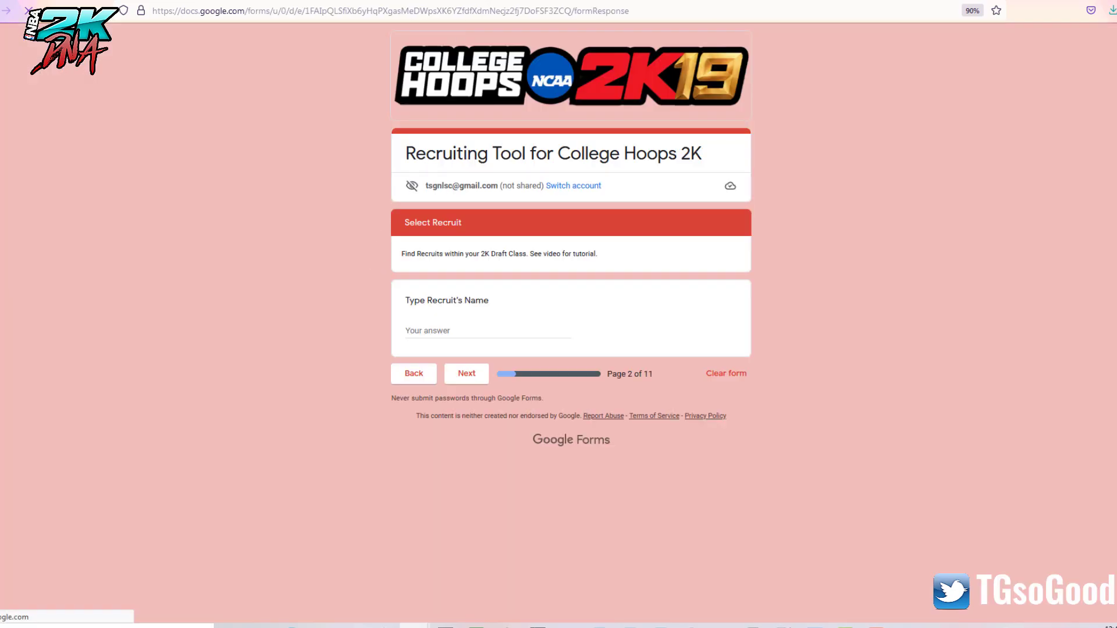
left_click(445, 331)
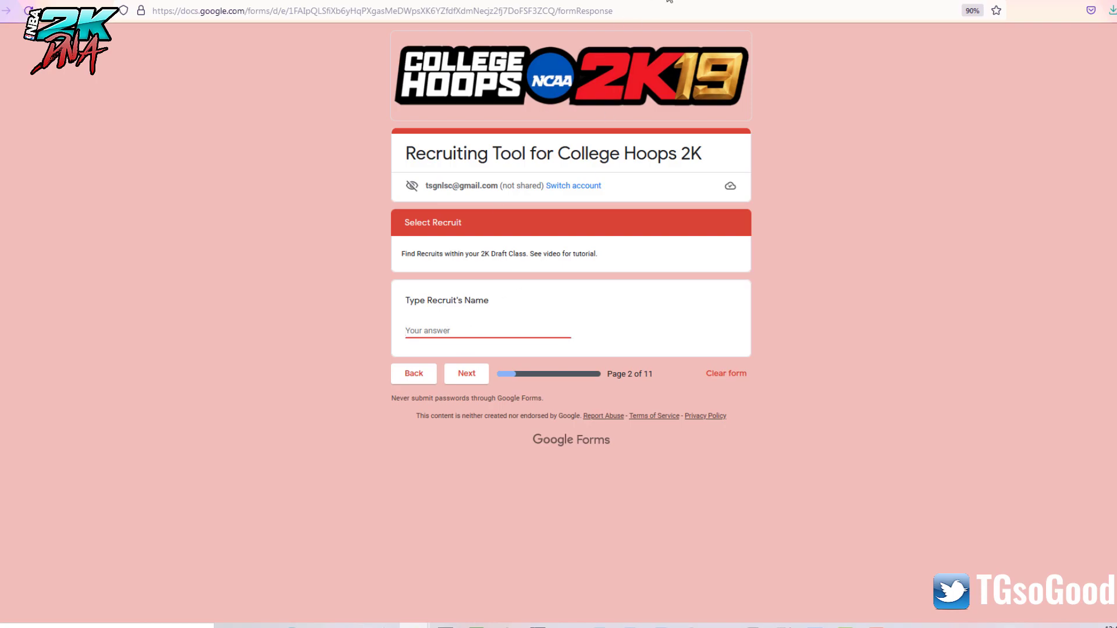
type("a")
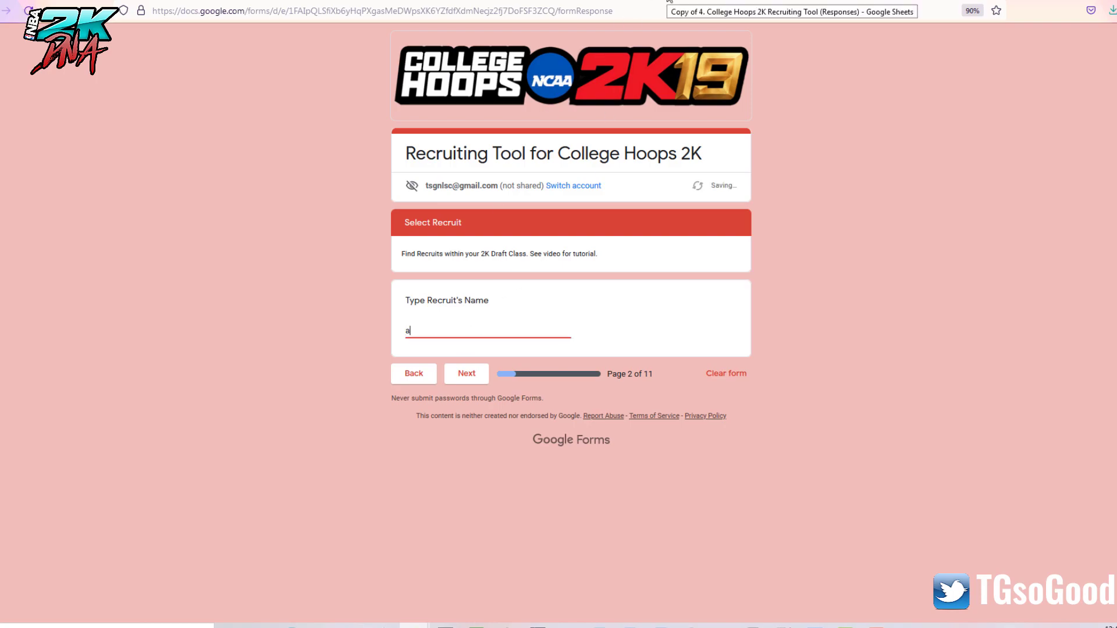
type("nother one")
left_click(466, 376)
left_click(475, 357)
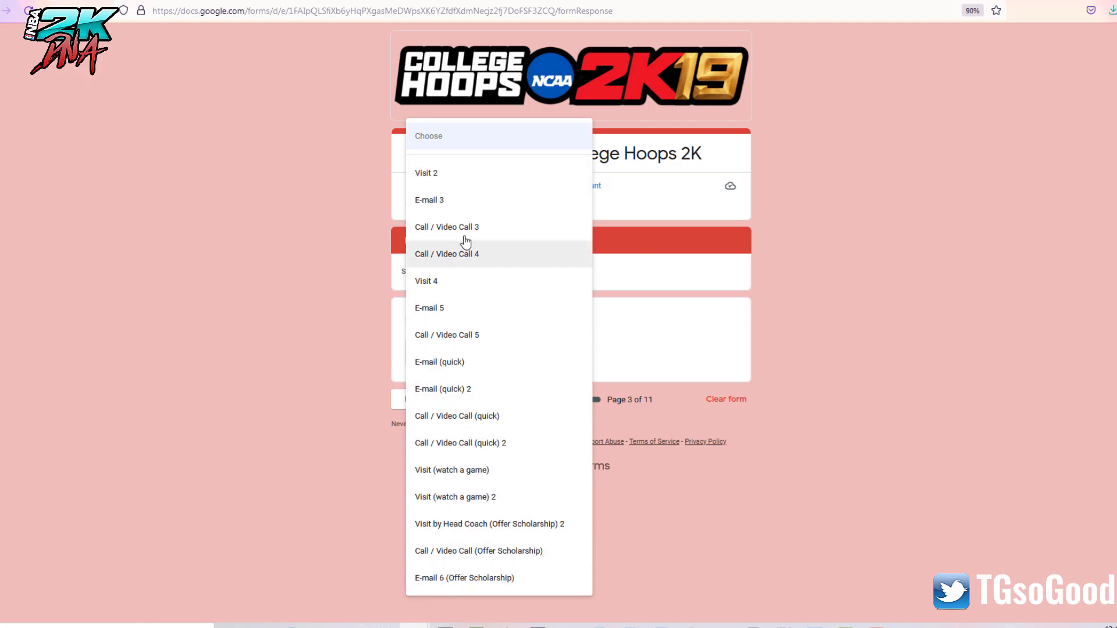
left_click(463, 207)
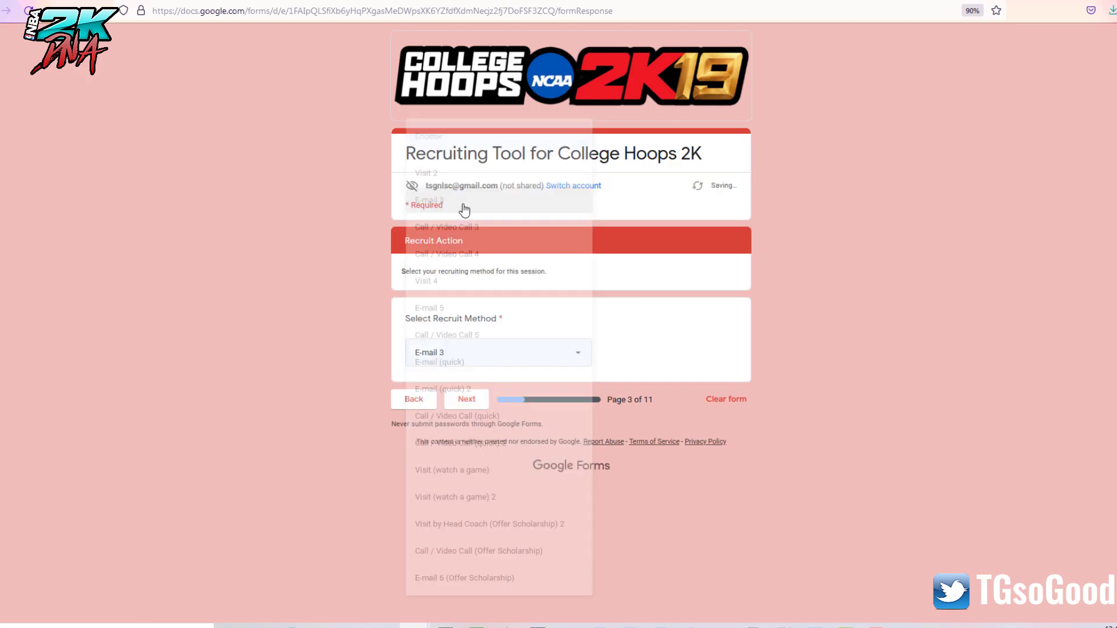
left_click(468, 400)
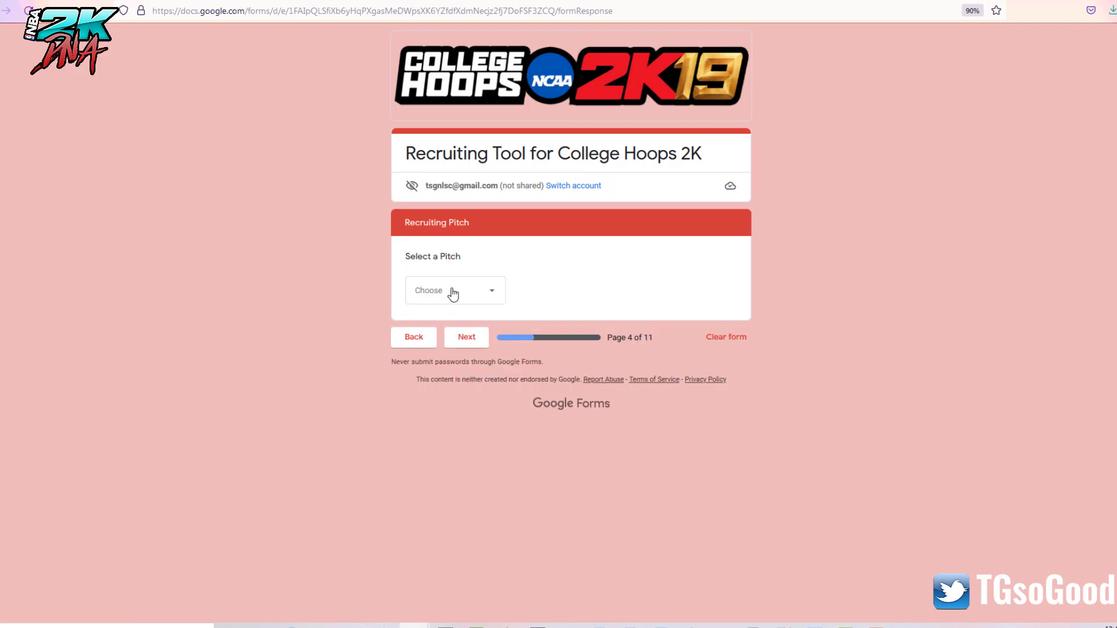
left_click(451, 293)
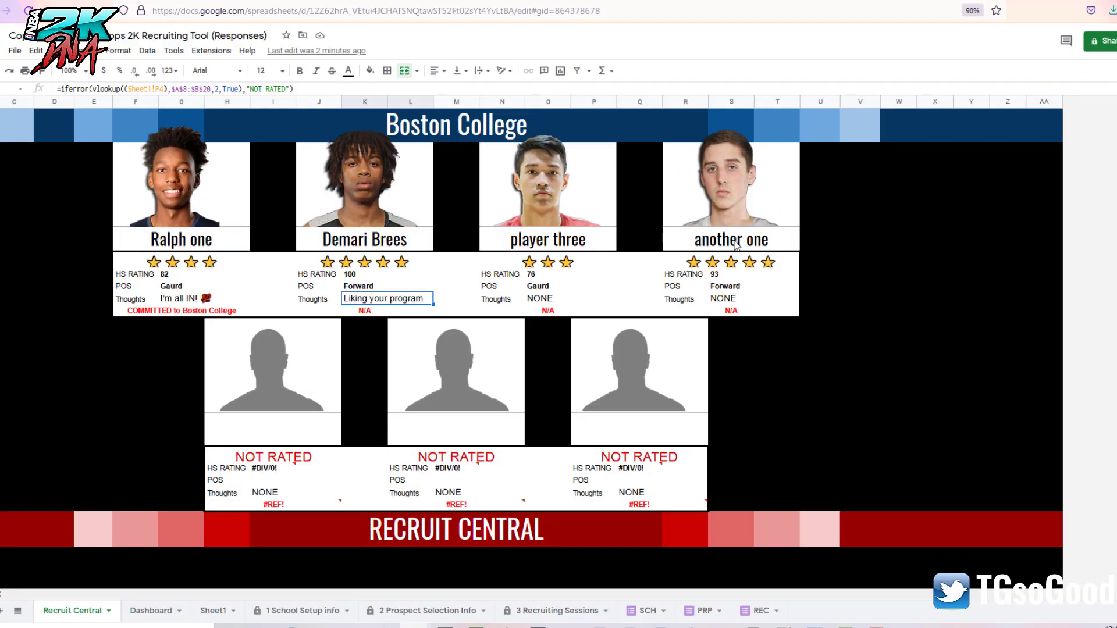
Step: Switch to the Dashboard tab showing recruit motives and interest charts
left_click(154, 608)
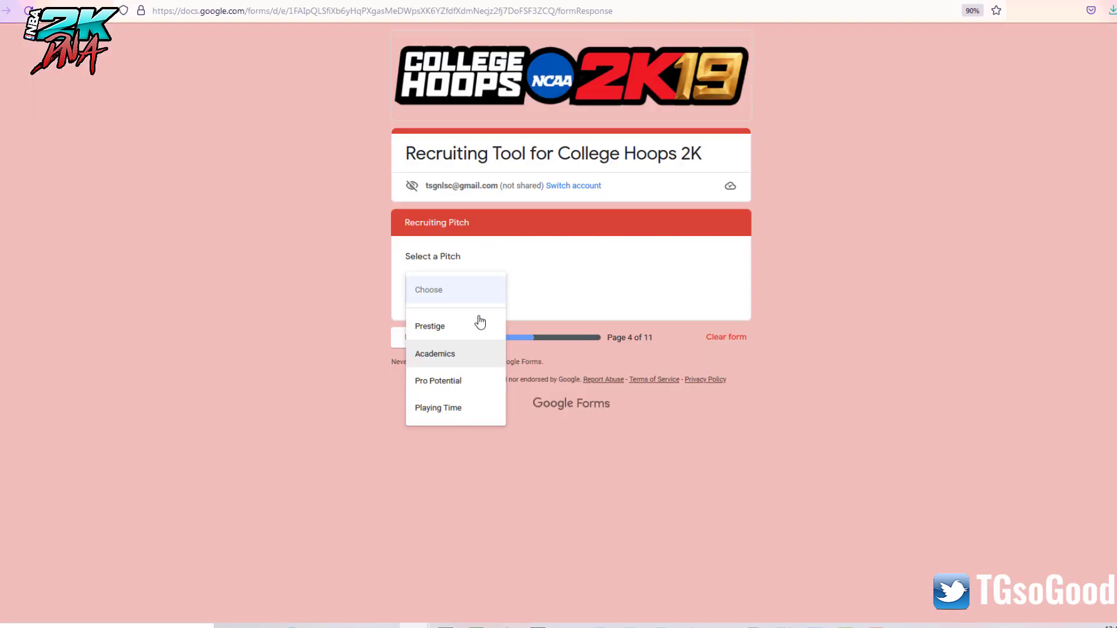
Step: Choose the Academics pitch and answer its questions with 1, Yes and 4
left_click(435, 354)
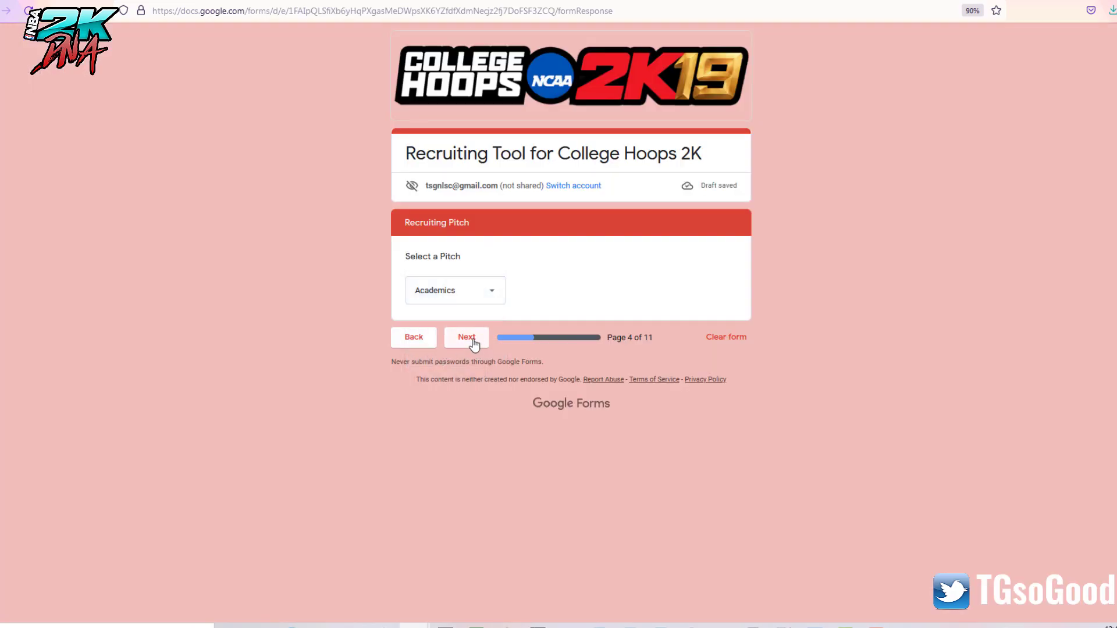
left_click(468, 341)
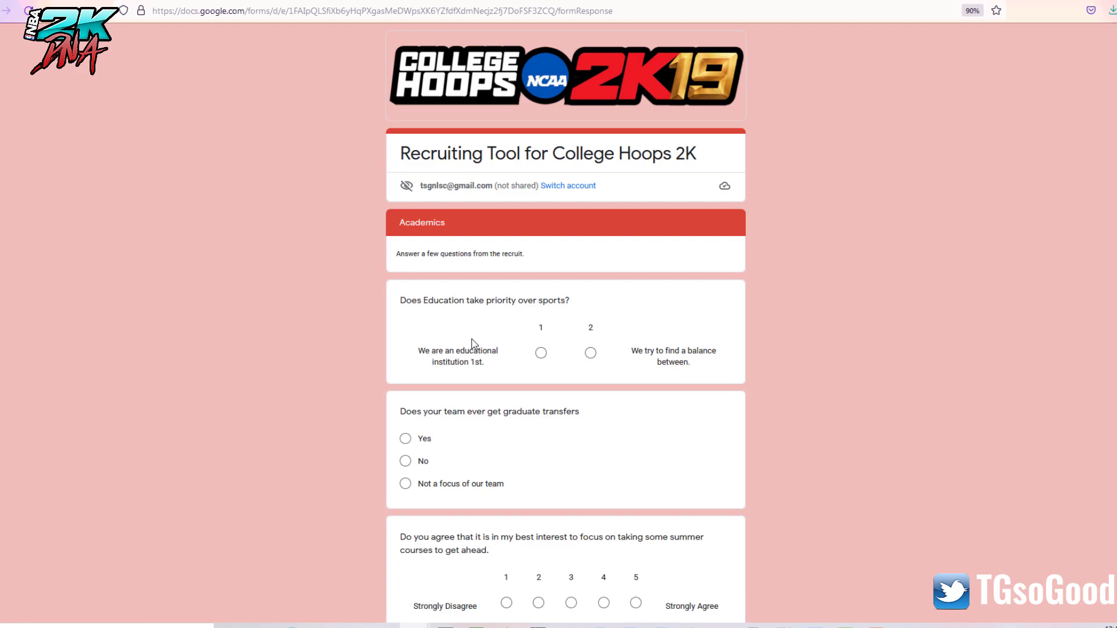
left_click(541, 355)
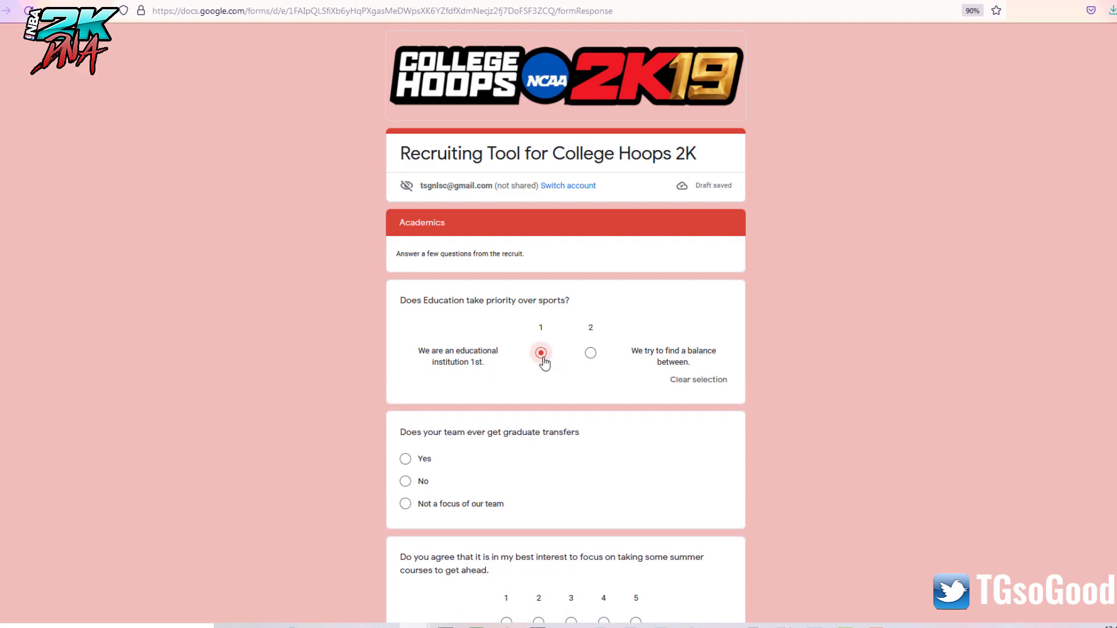
left_click(426, 462)
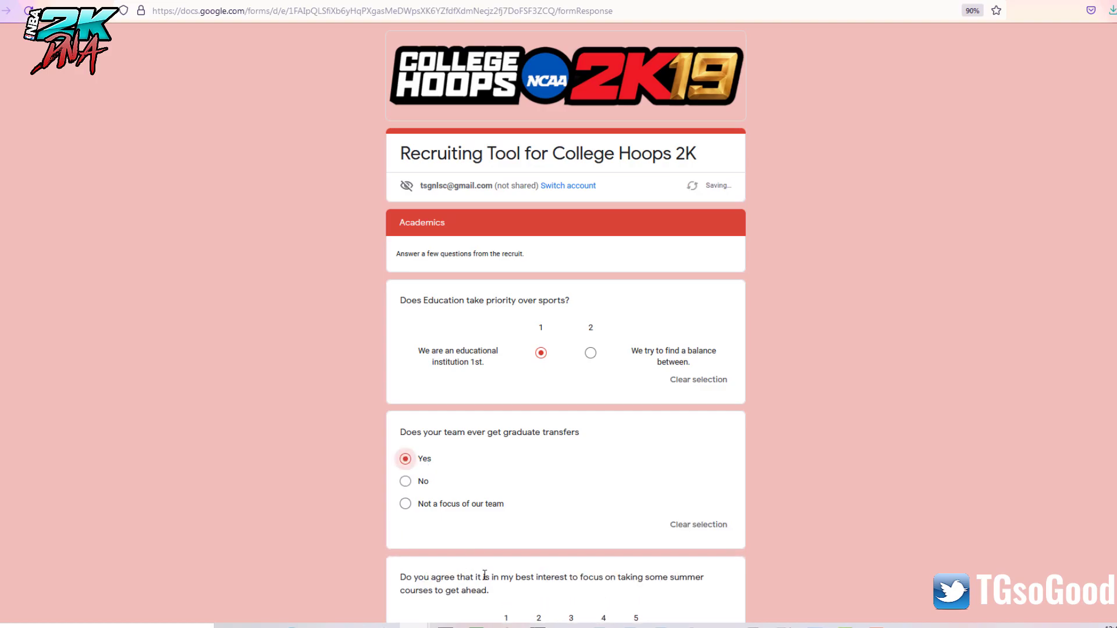
scroll(553, 505, "down", 3)
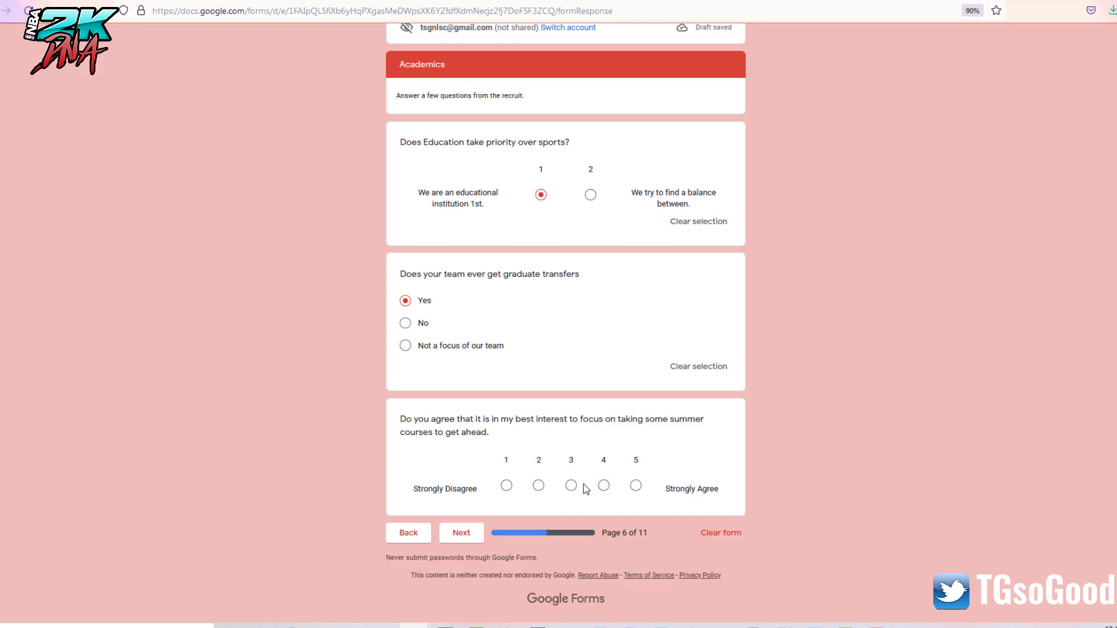
left_click(603, 486)
Step: Select 'Not at this time.' for the scholarship offer and submit the session
left_click(450, 557)
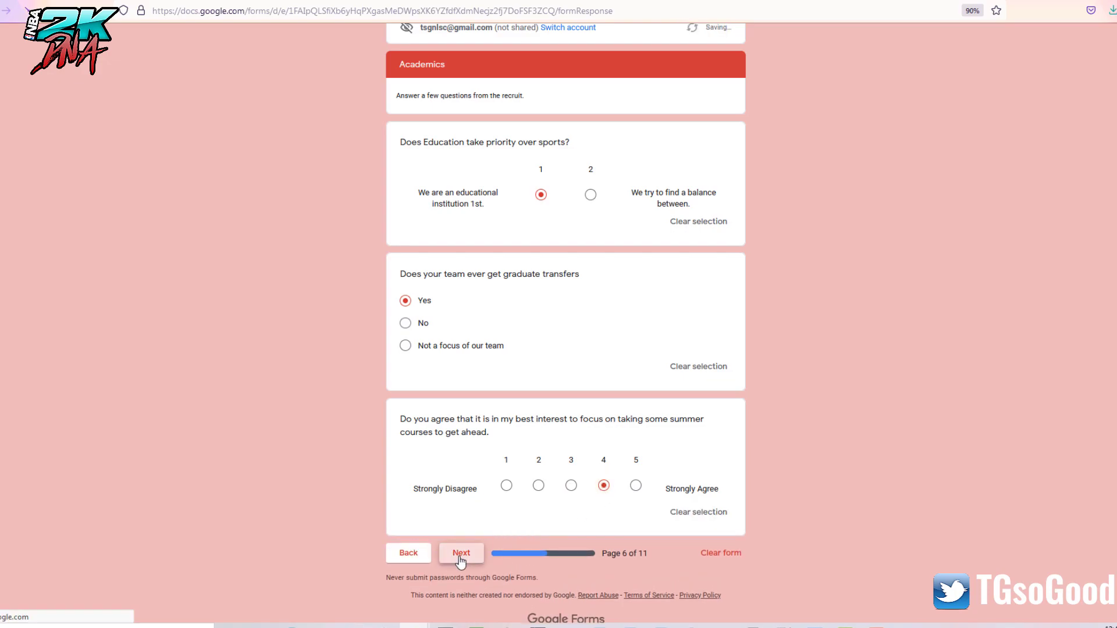
left_click(462, 300)
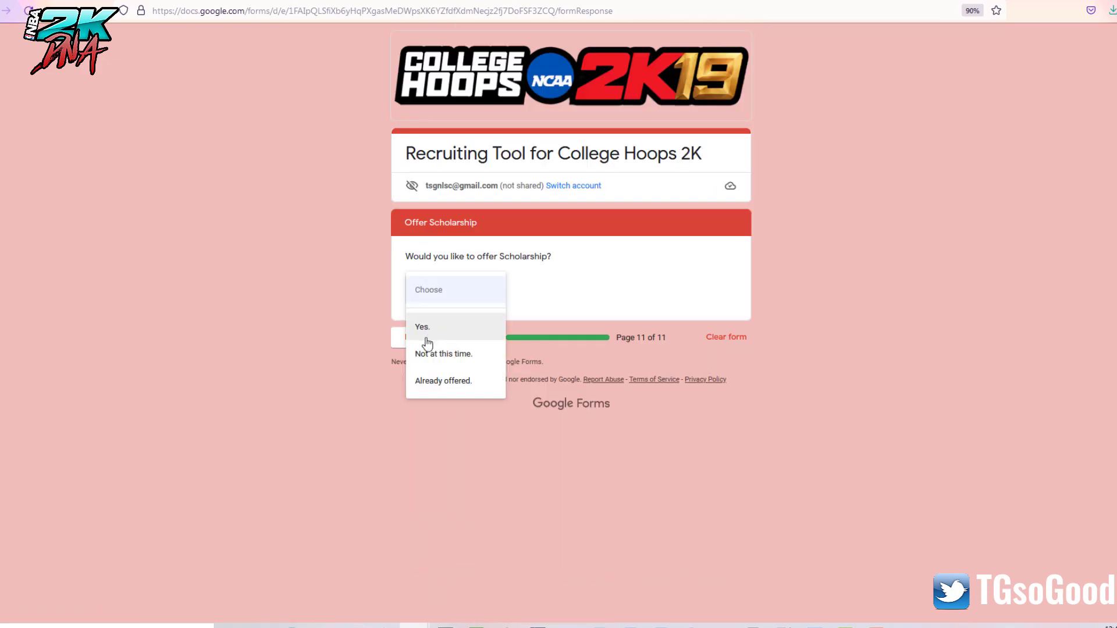
left_click(438, 354)
left_click(462, 338)
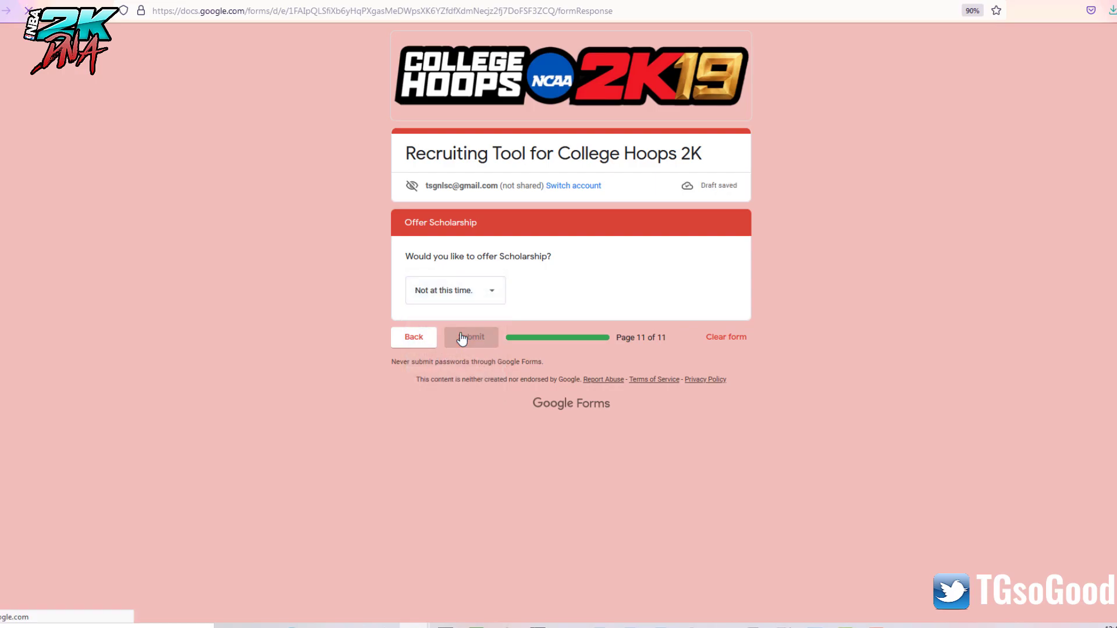
Step: Check the O6 and P6 interest formulas on Sheet1, then return to Recruit Central
key("ctrl+w")
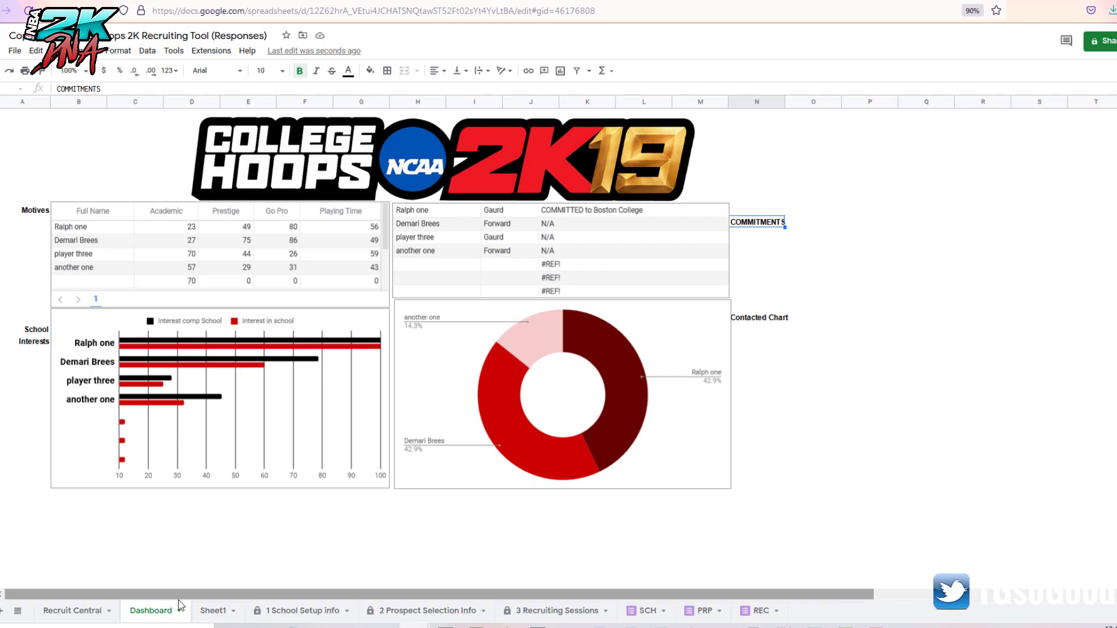
left_click(213, 609)
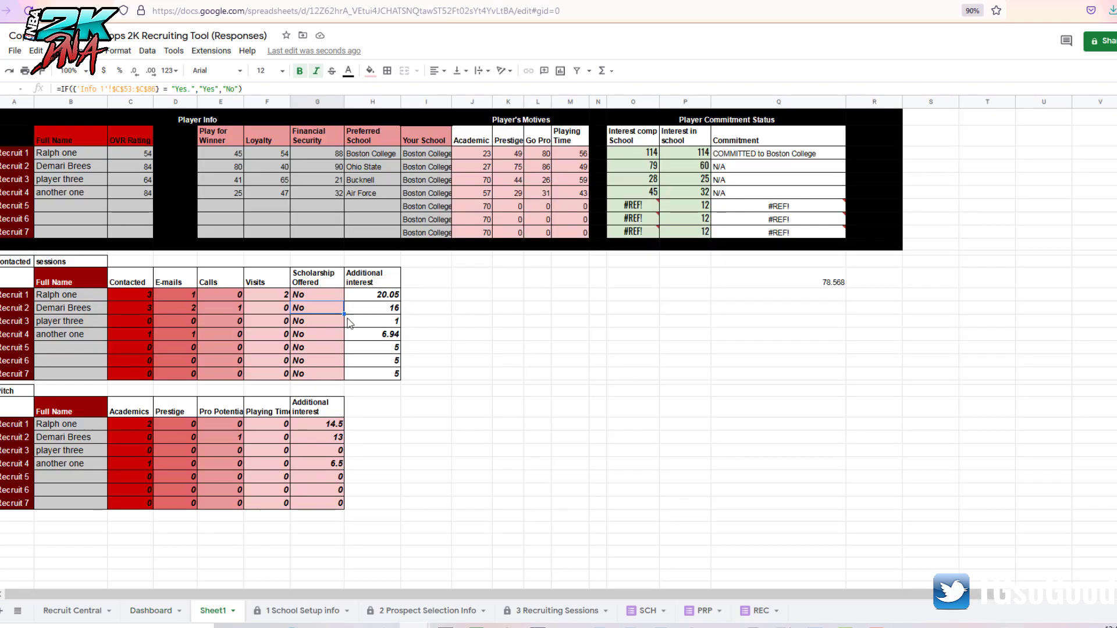
left_click(645, 194)
left_click(673, 194)
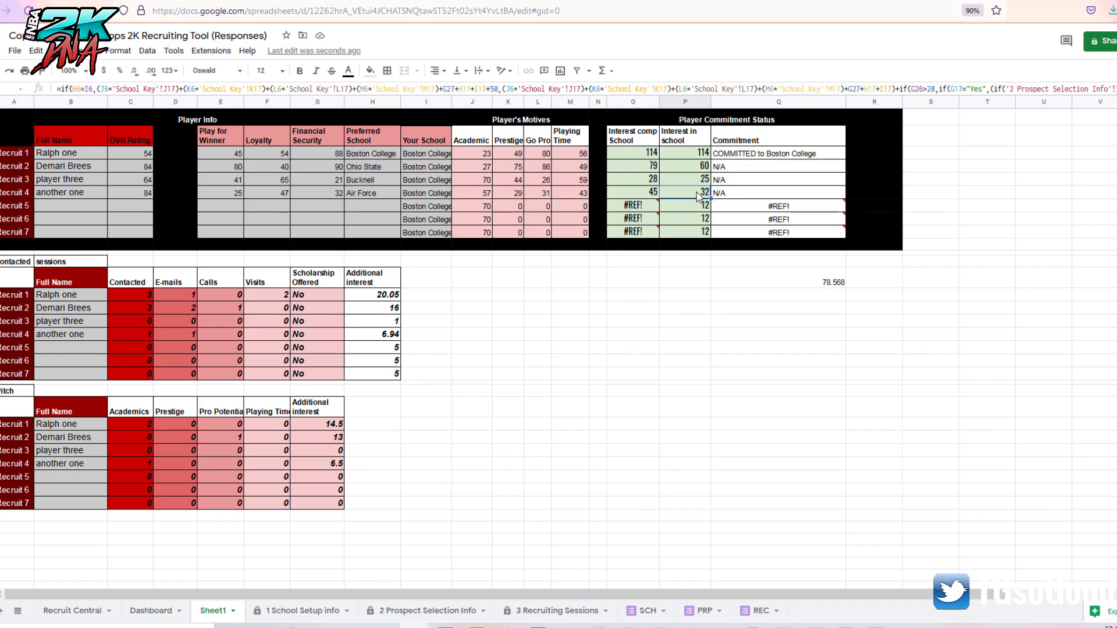
left_click(641, 194)
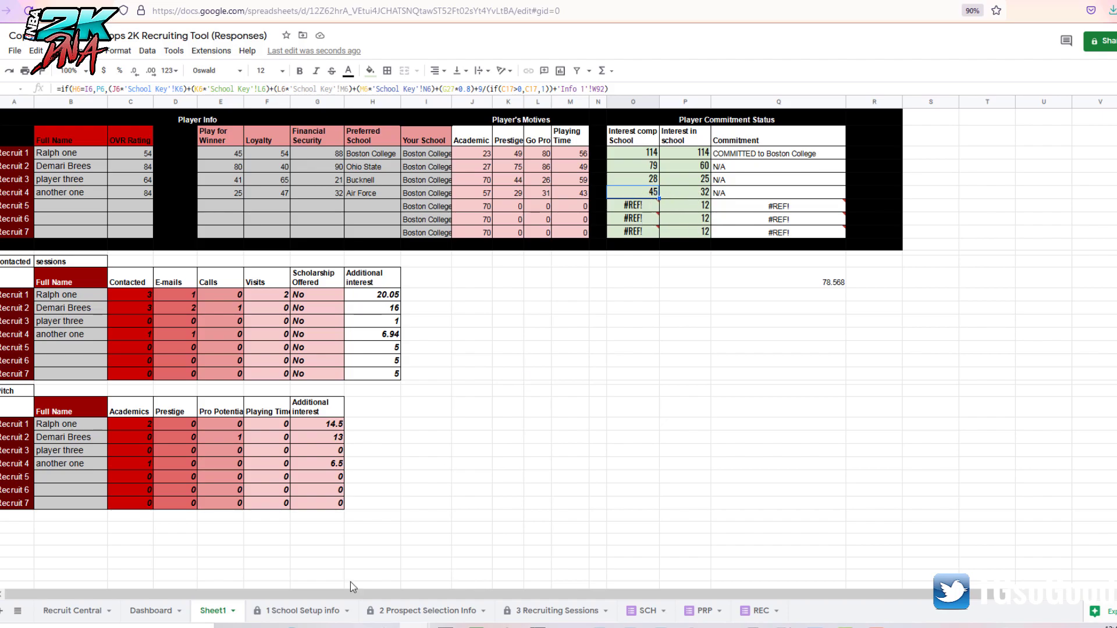
left_click(69, 612)
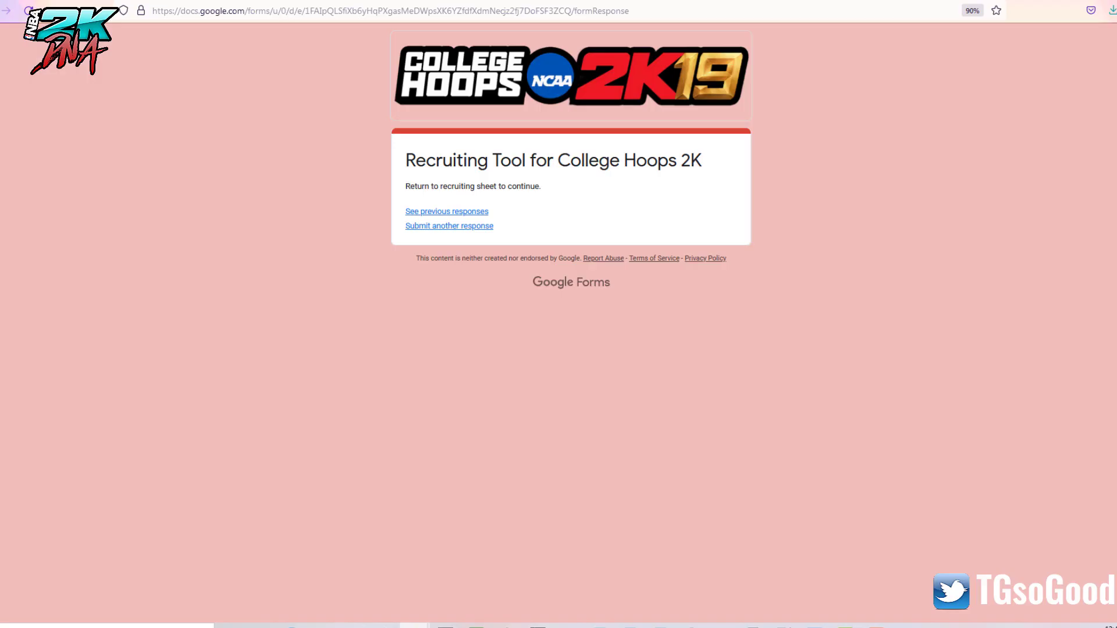
Step: Begin a new blank form response, then return to the Recruit Central spreadsheet
left_click(452, 228)
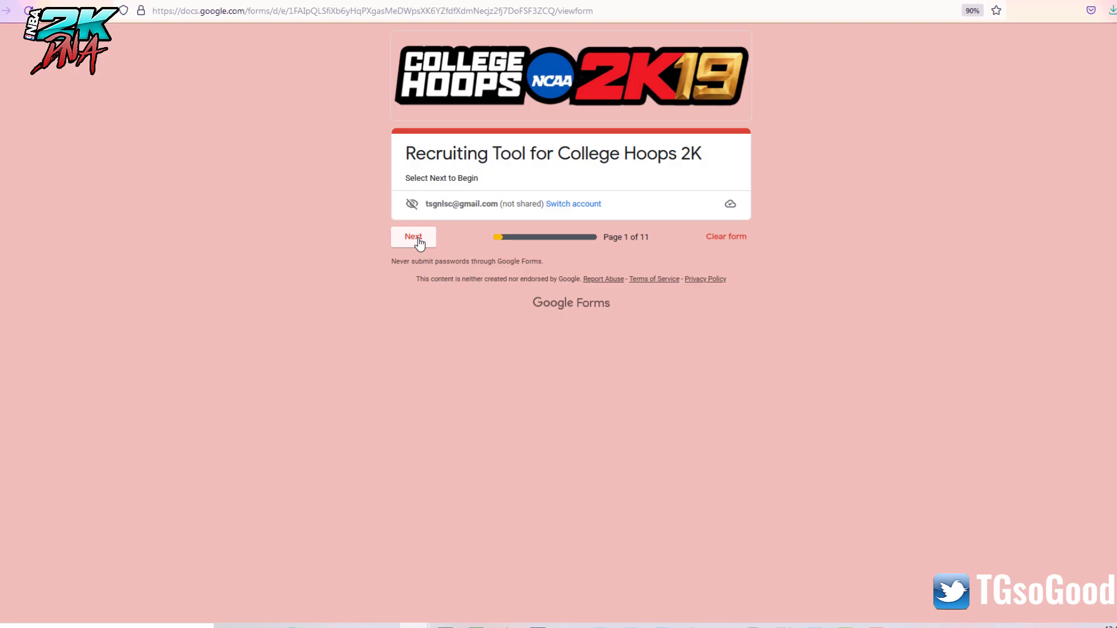
left_click(662, 4)
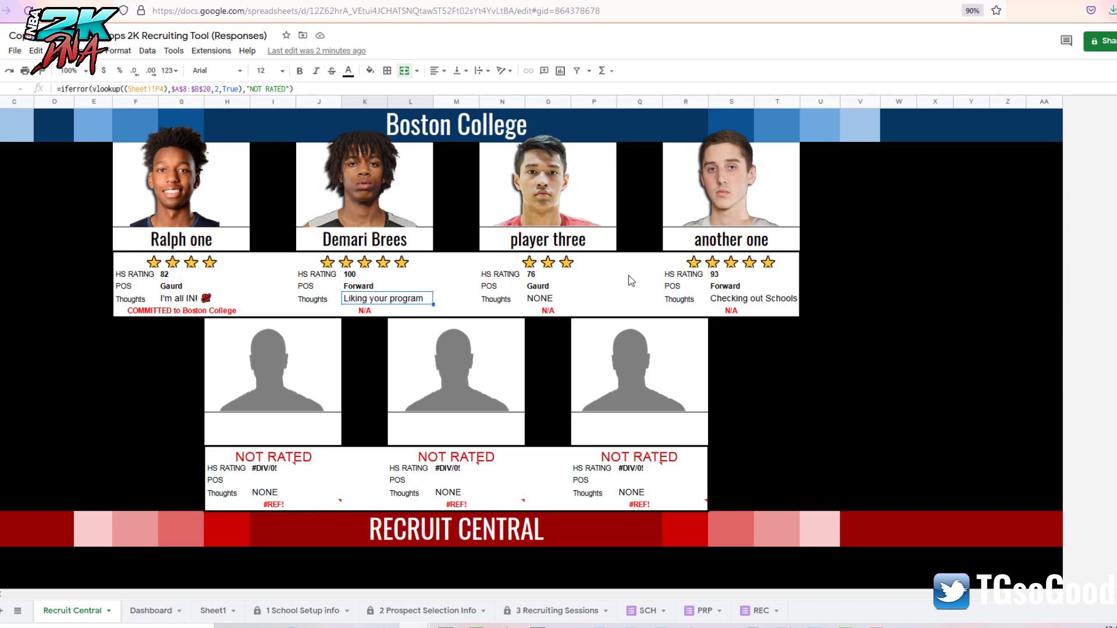
left_click(746, 288)
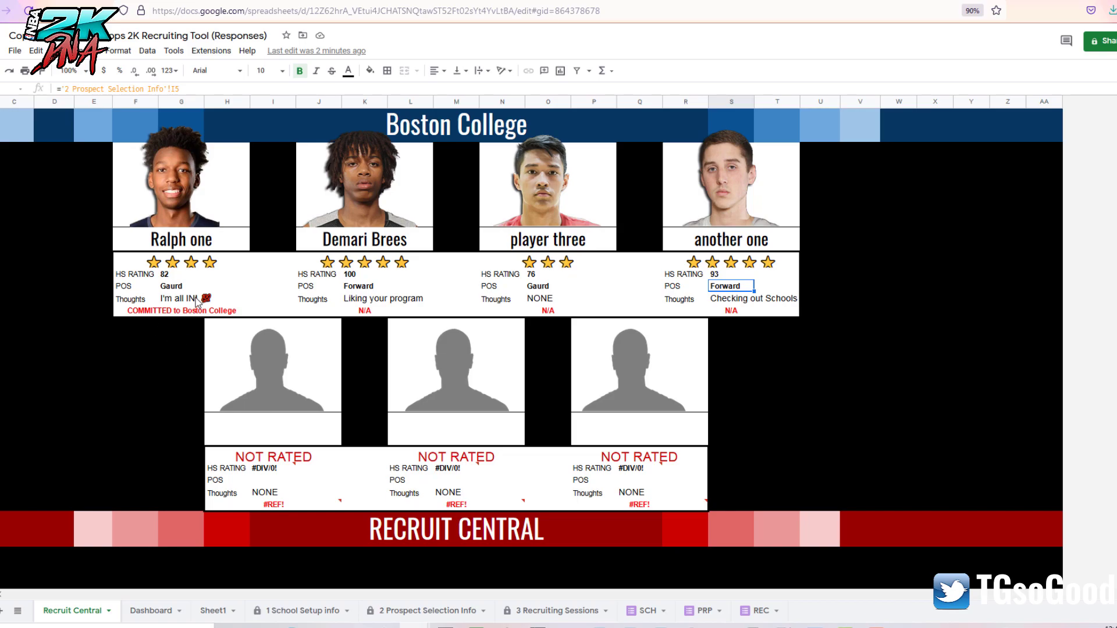
left_click(176, 298)
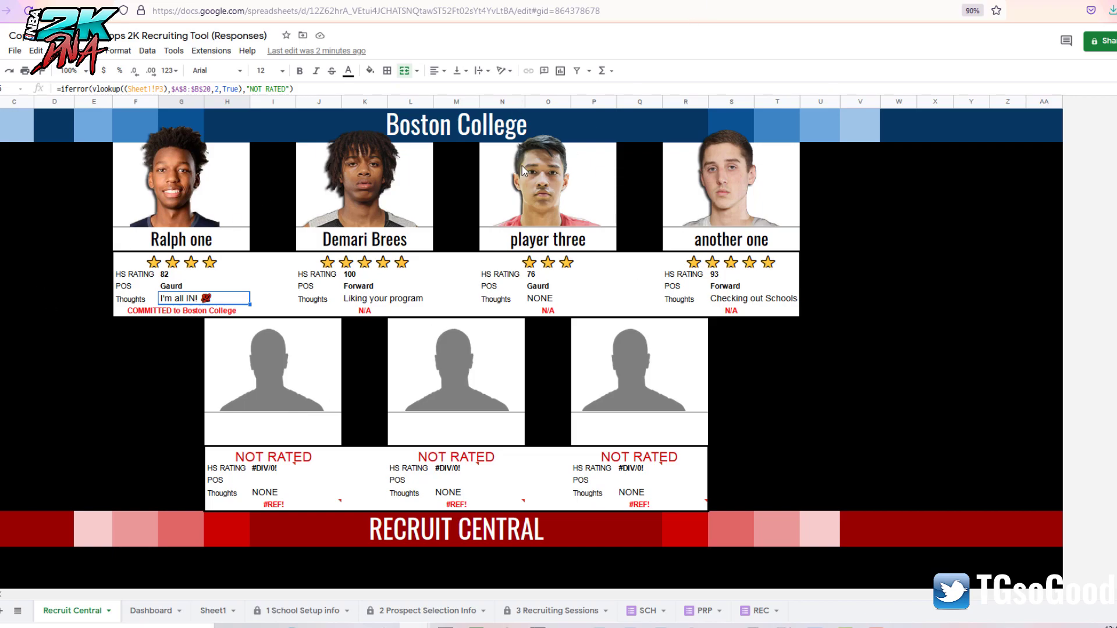
left_click(149, 611)
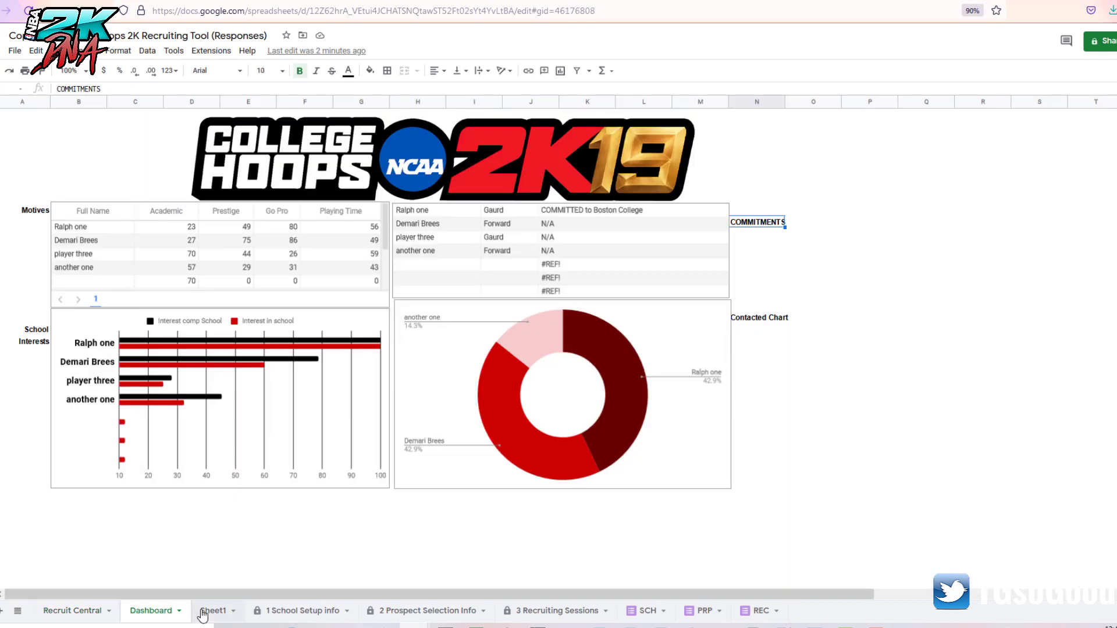
left_click(207, 611)
left_click(154, 612)
left_click(514, 172)
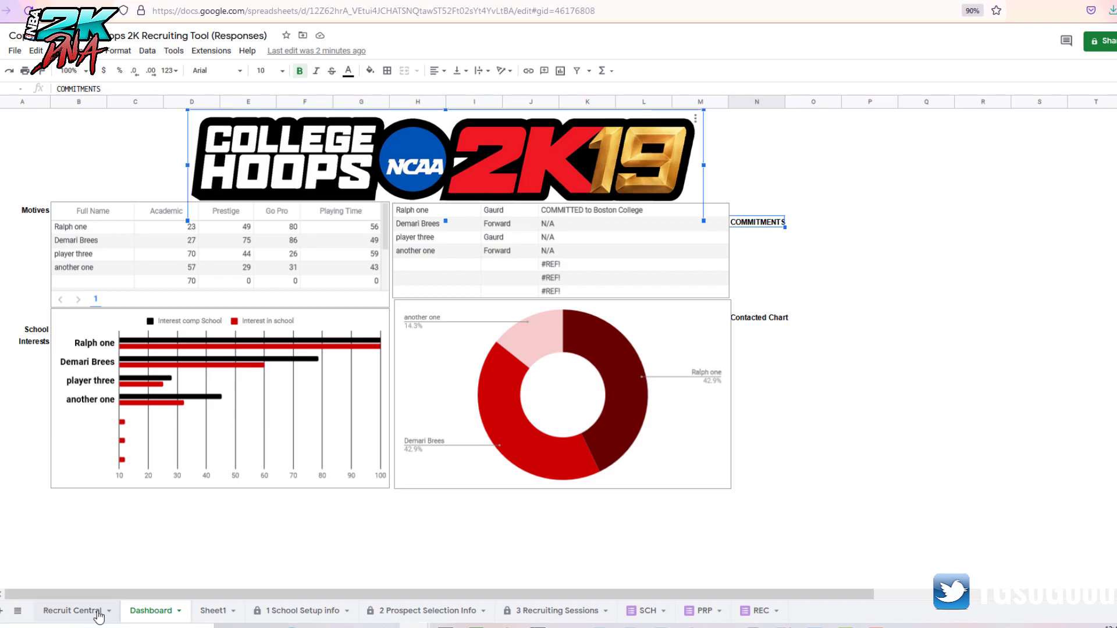
left_click(70, 613)
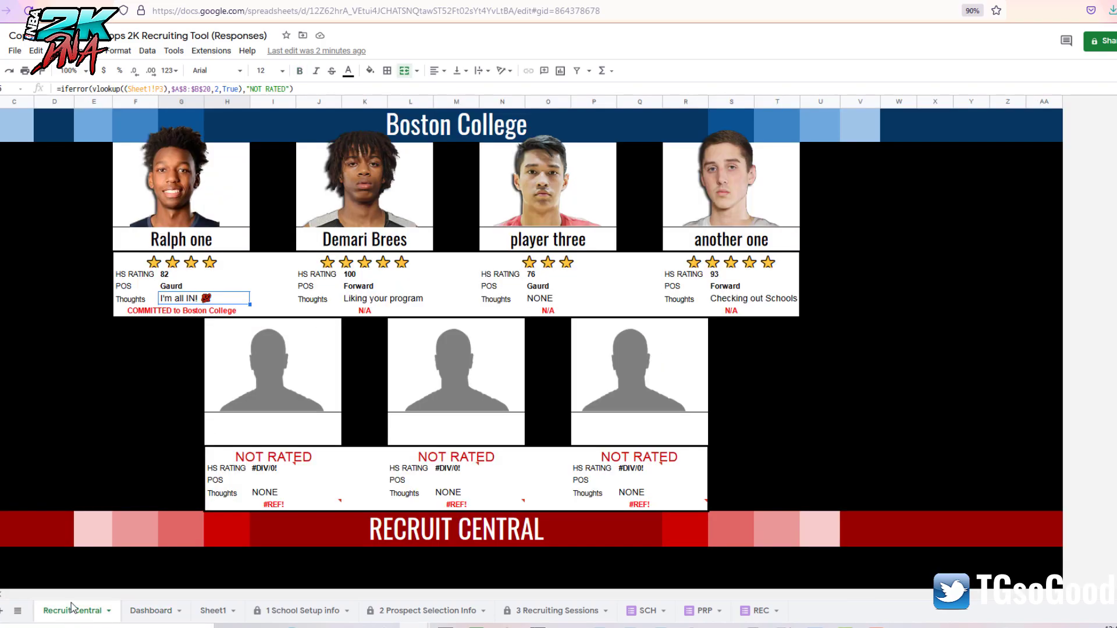